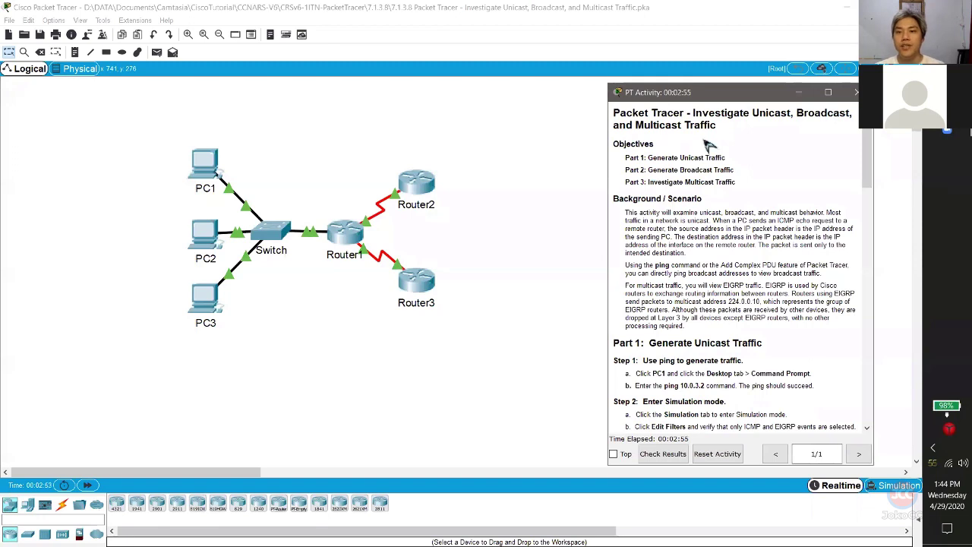
Read the activity's objectives, background scenario and Part 1 instructions on generating unicast traffic.
left_click_drag(726, 105, 711, 103)
left_click_drag(644, 157, 718, 159)
left_click_drag(650, 169, 712, 181)
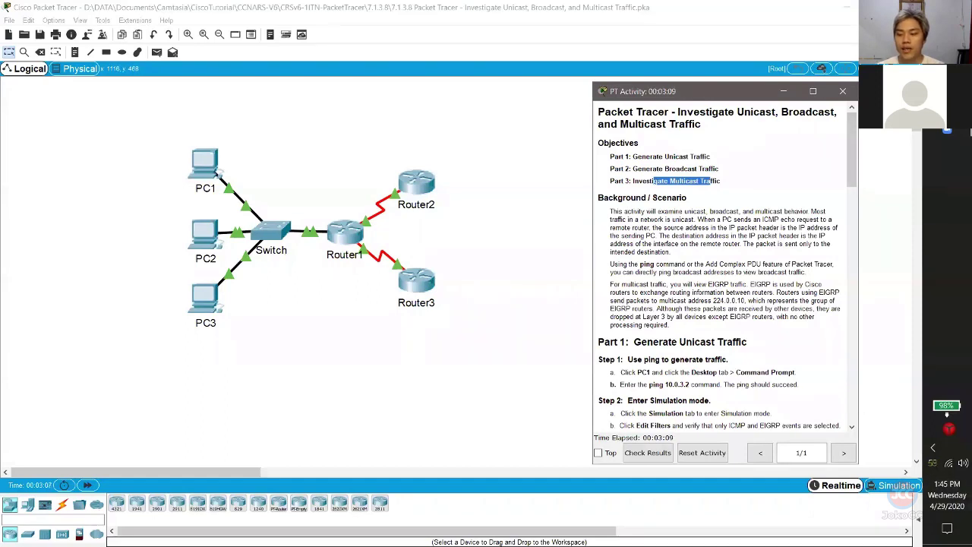
key("alt+Tab")
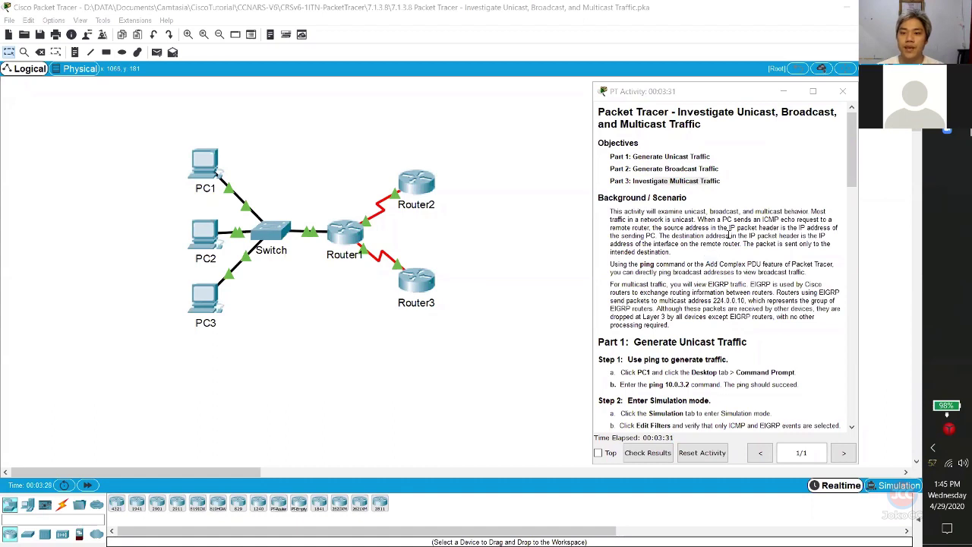
left_click_drag(671, 234, 696, 228)
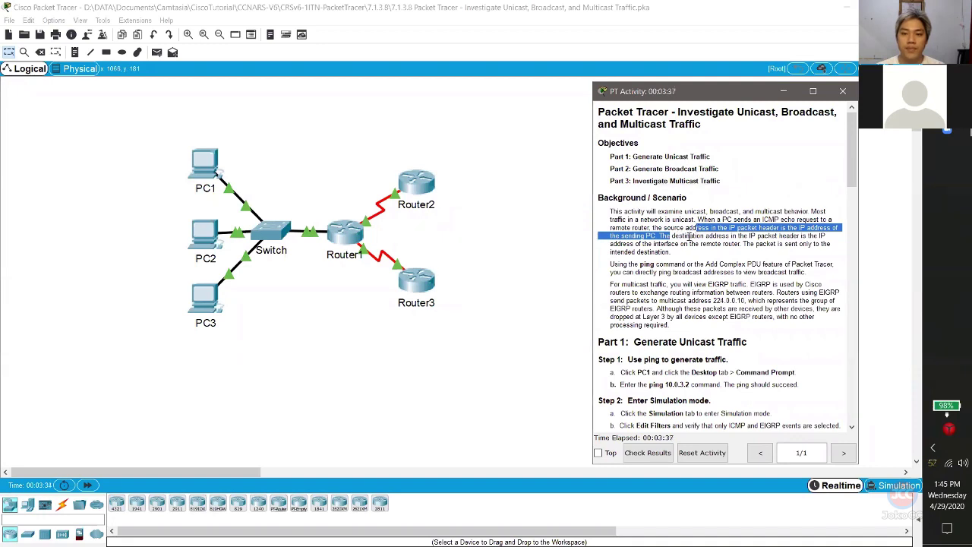
left_click(689, 236)
left_click_drag(689, 235, 653, 244)
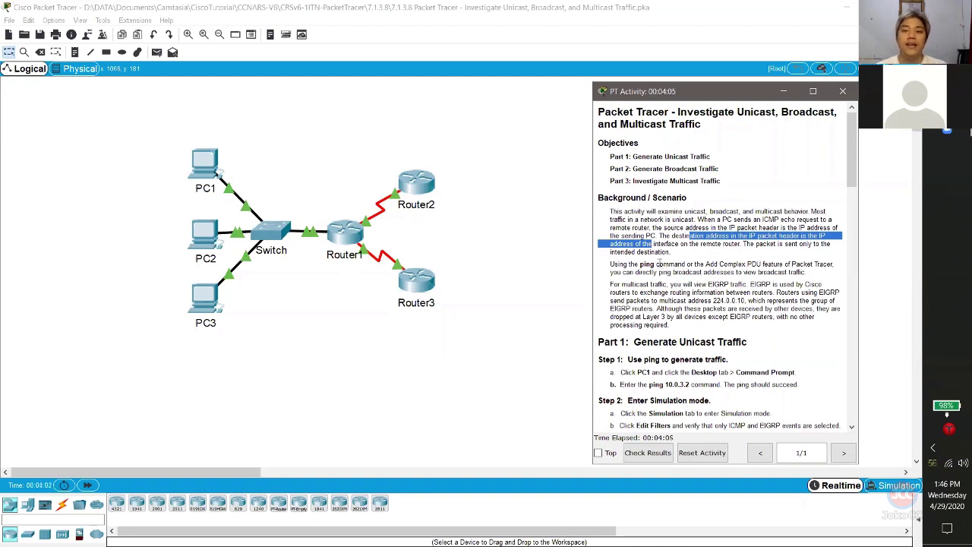
scroll(660, 260, "down", 1)
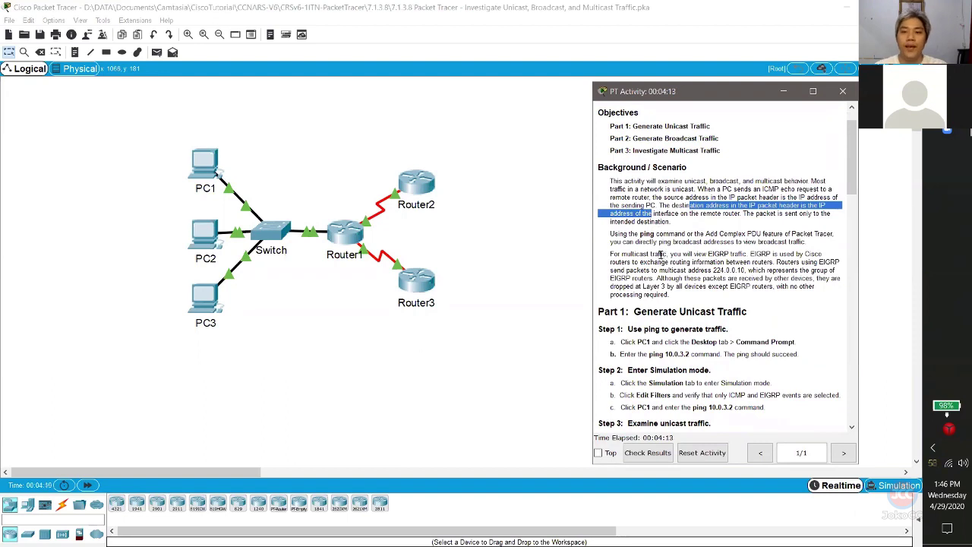
scroll(660, 255, "down", 1)
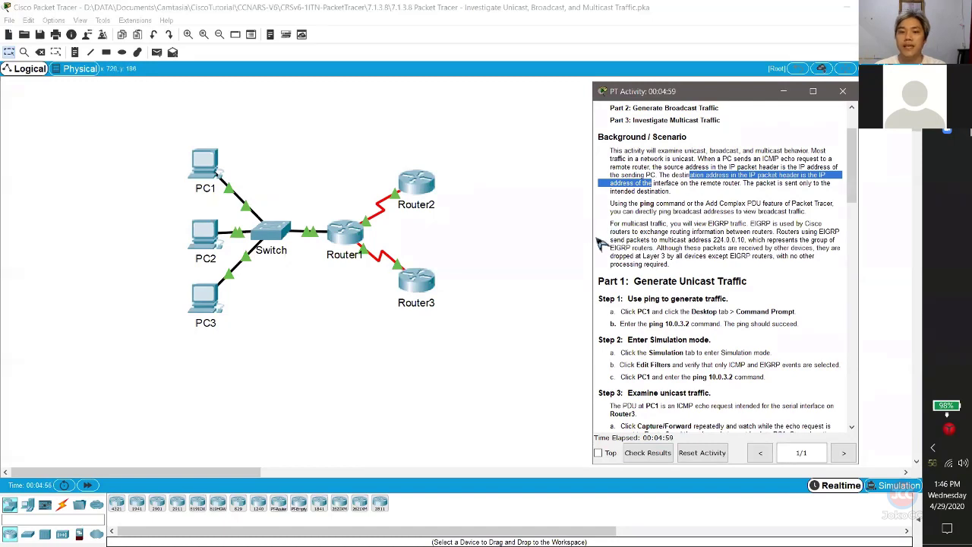
left_click(691, 281)
left_click_drag(658, 281, 735, 282)
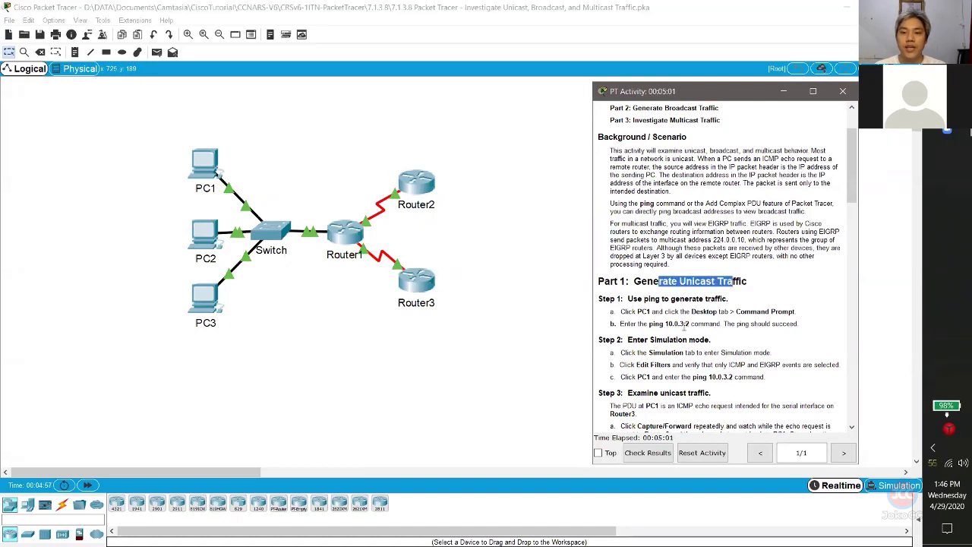
scroll(683, 327, "down", 2)
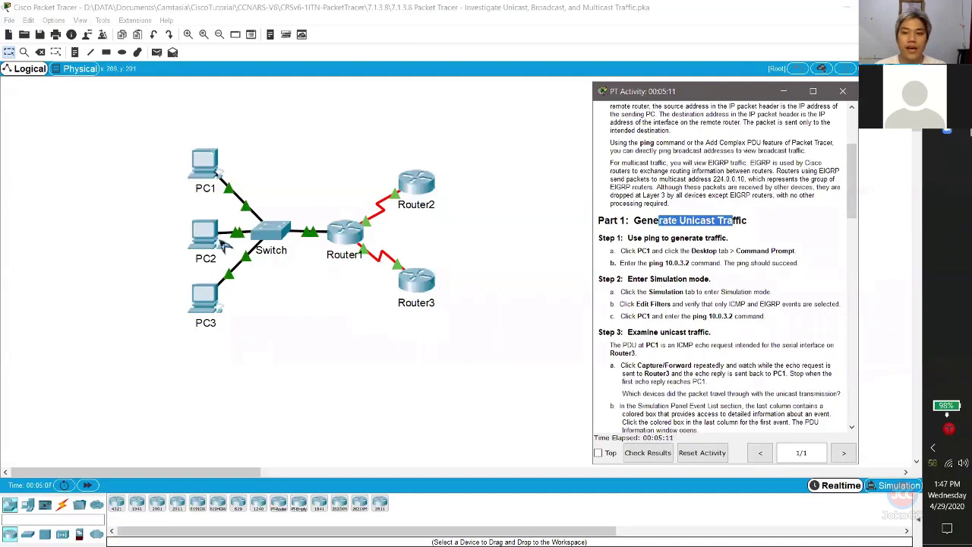
Ping 10.0.3.2 from the Command Prompt on PC1.
left_click(205, 164)
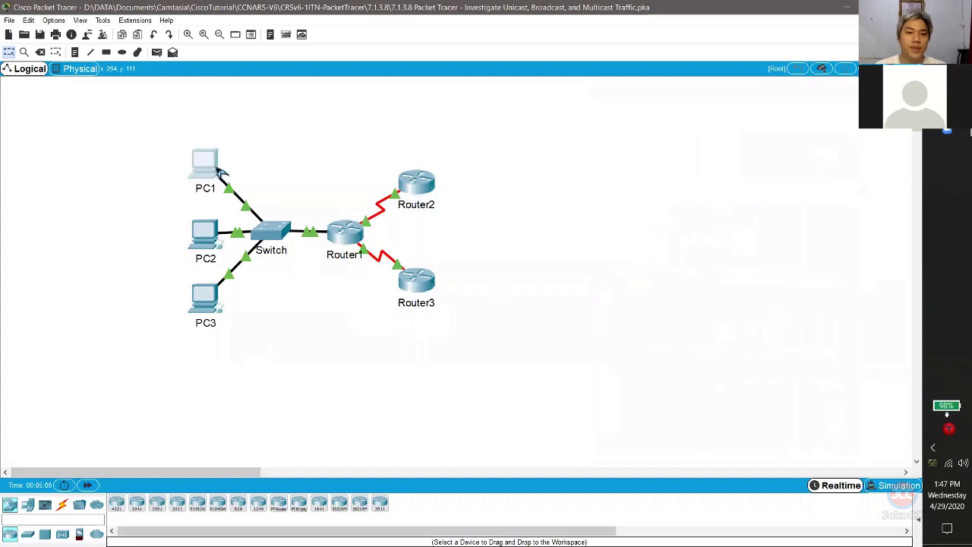
left_click(335, 108)
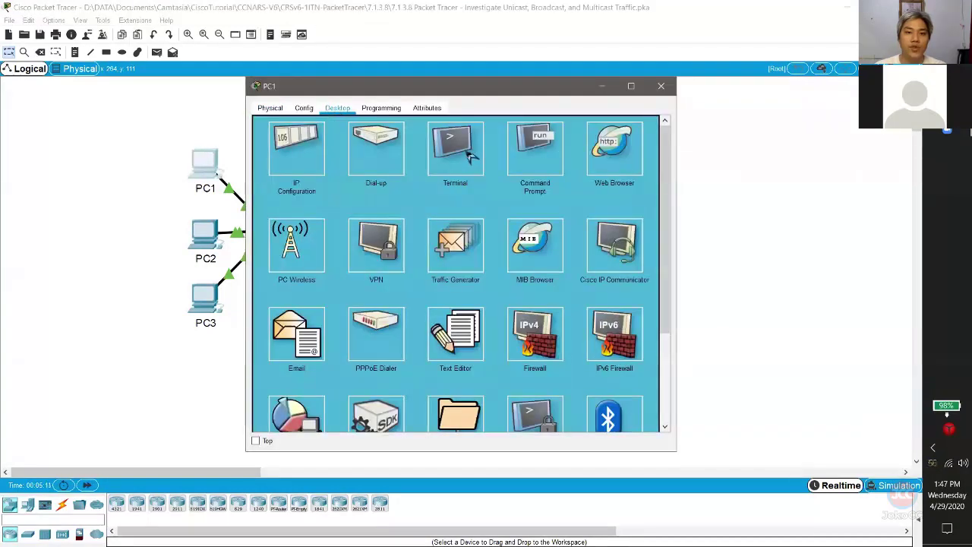
left_click(529, 155)
type("pping 10.0.3.2")
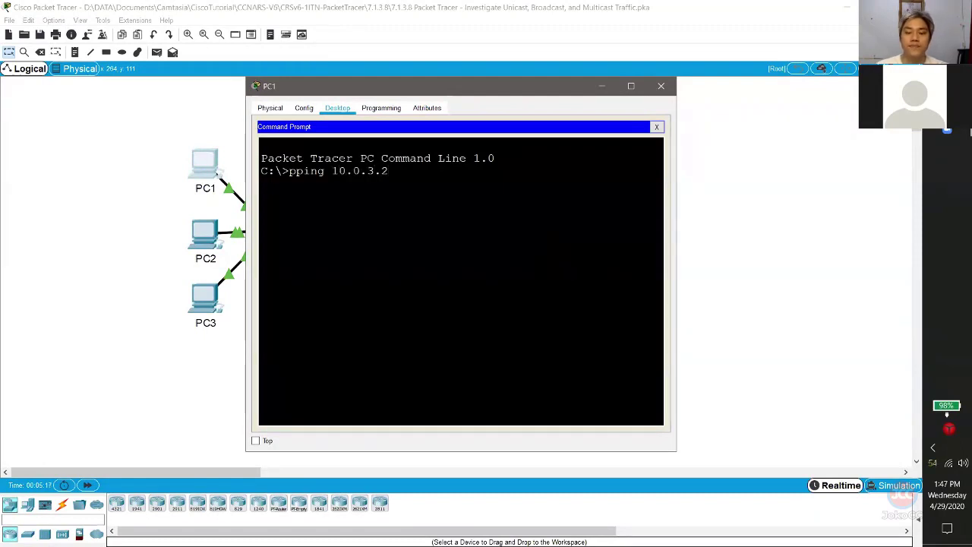
key("Return")
key("Up")
key("Left")
key("Left")
key("Delete")
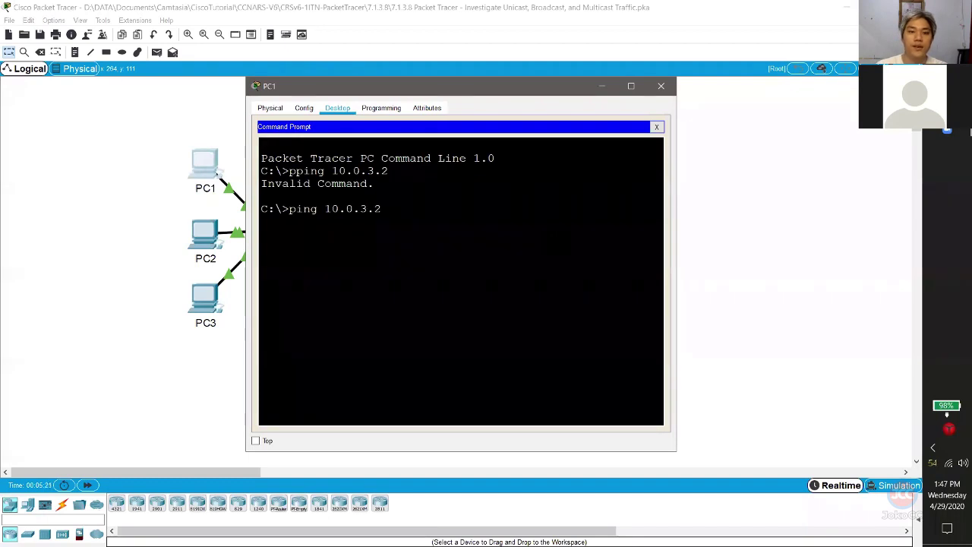
key("Return")
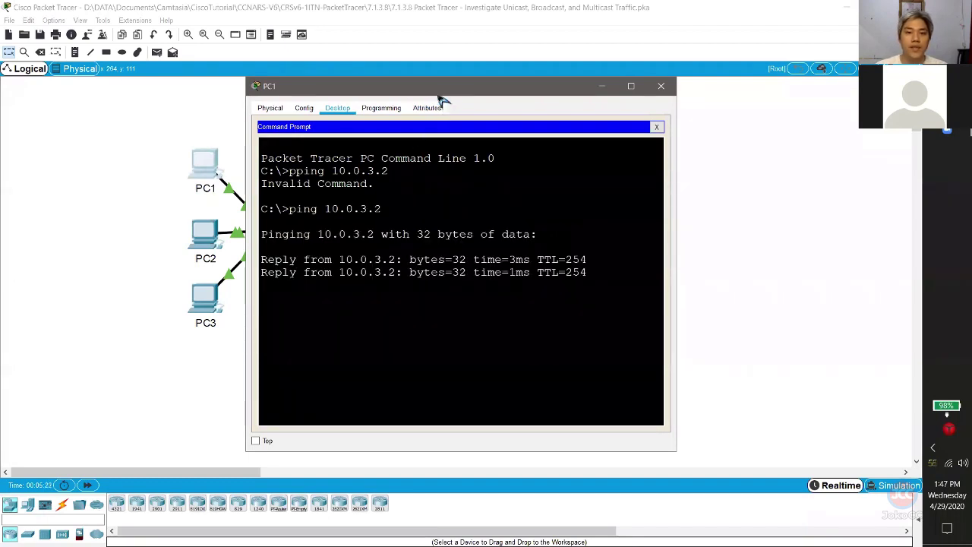
Move the PC1 window aside and check PC2's IP configuration.
left_click_drag(419, 128, 546, 122)
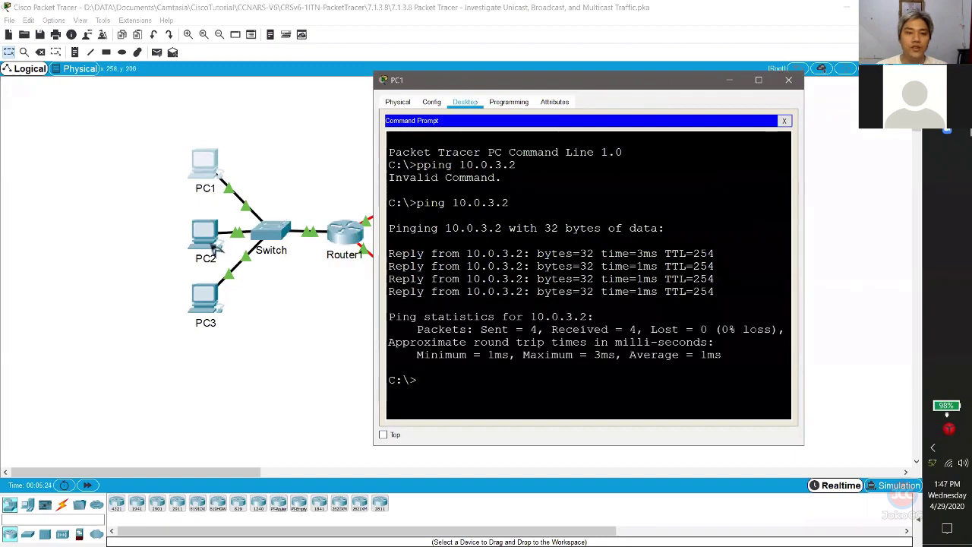
left_click(205, 254)
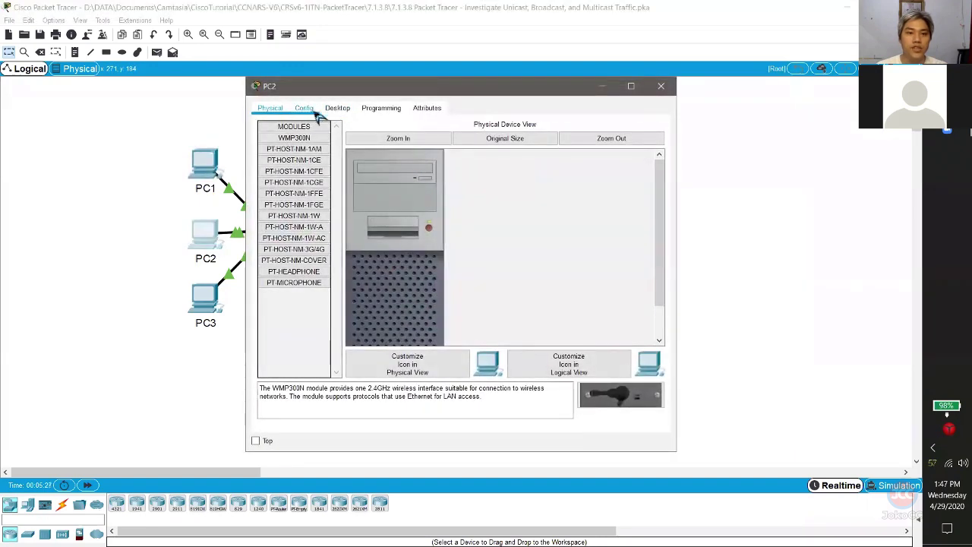
left_click(337, 108)
left_click(308, 154)
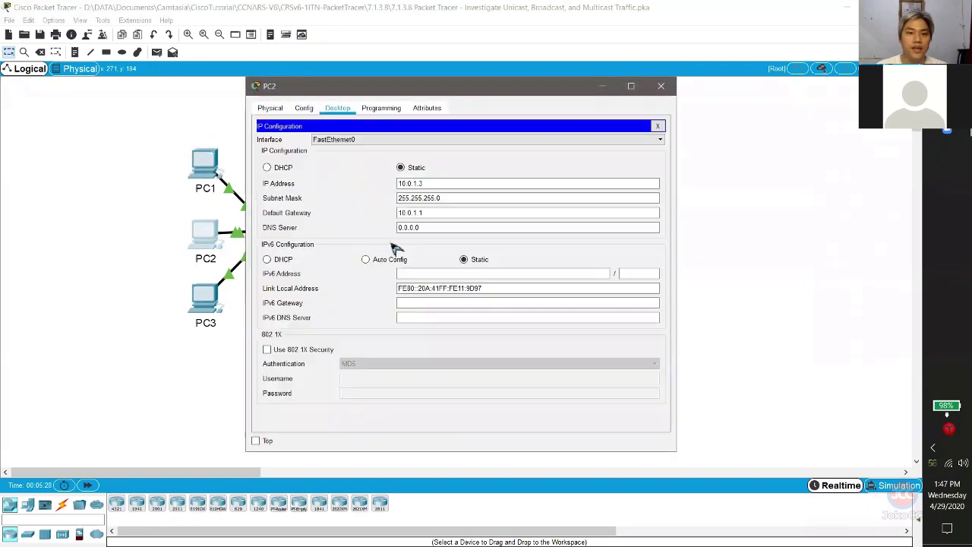
left_click(660, 86)
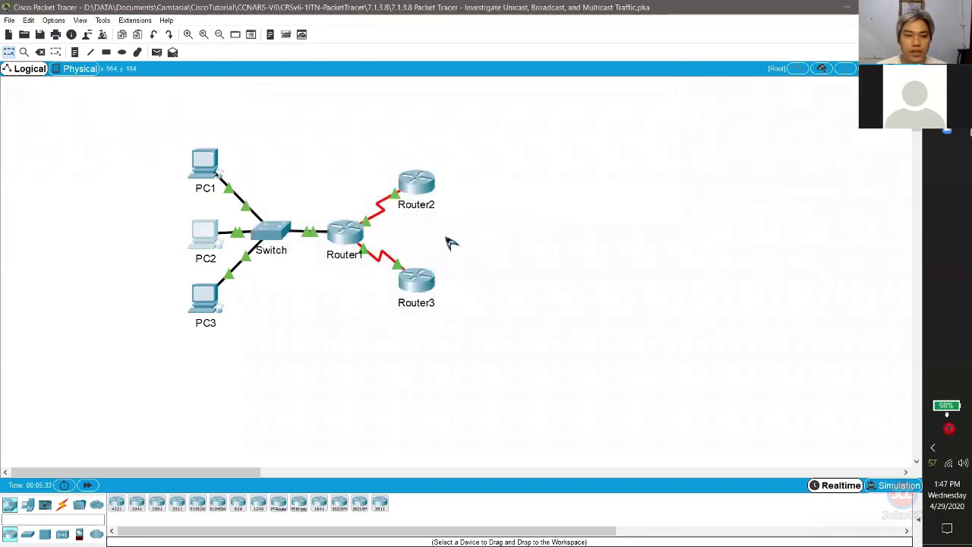
View Router1's device window, close it, and recheck PC2's IP configuration.
left_click(345, 235)
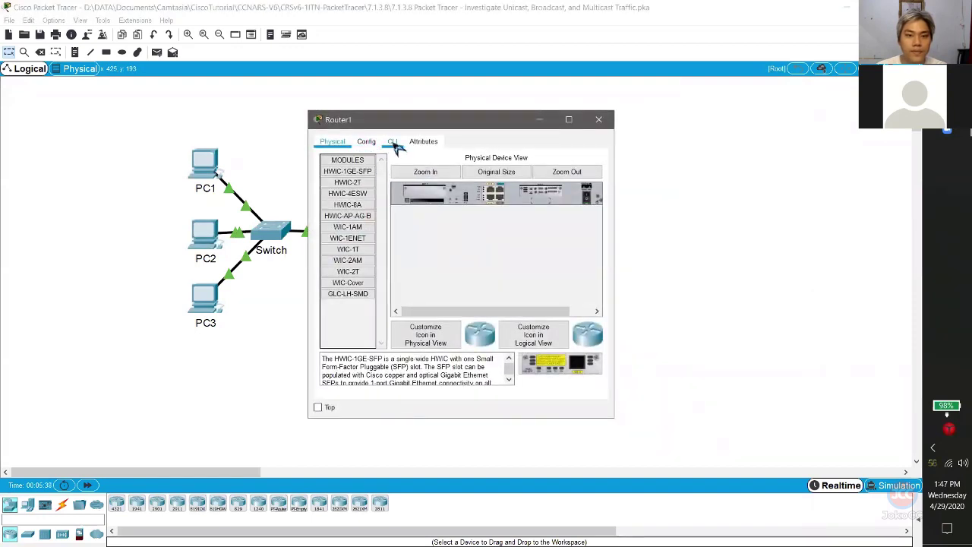
left_click(599, 120)
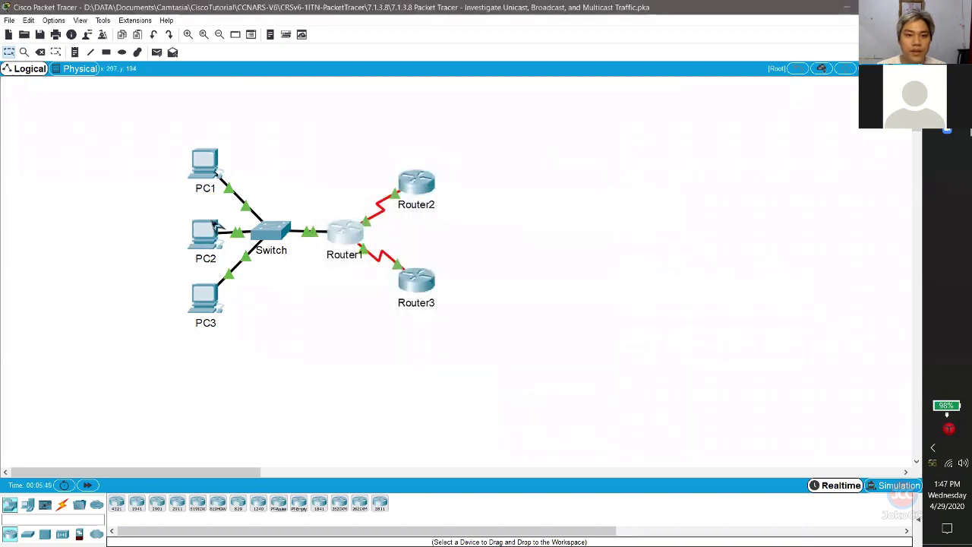
left_click(212, 232)
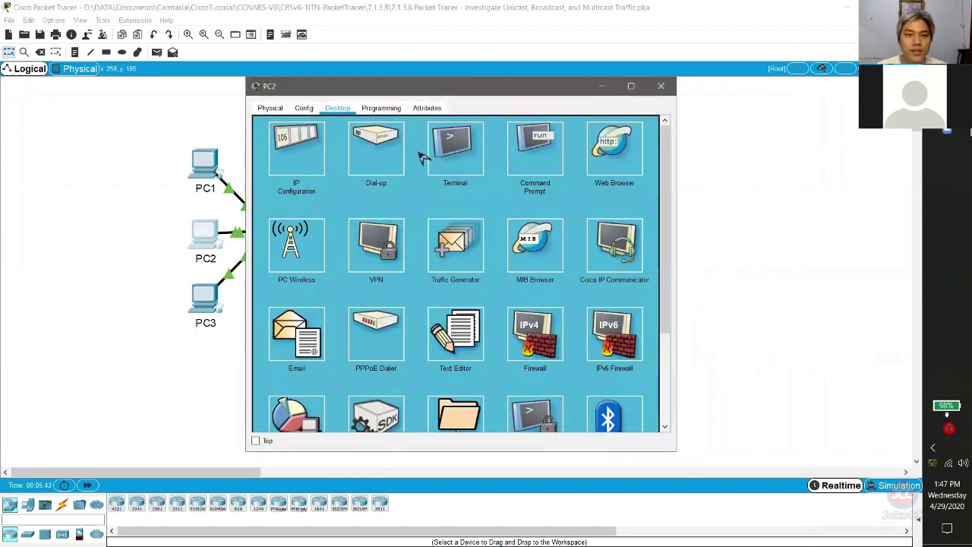
left_click(319, 163)
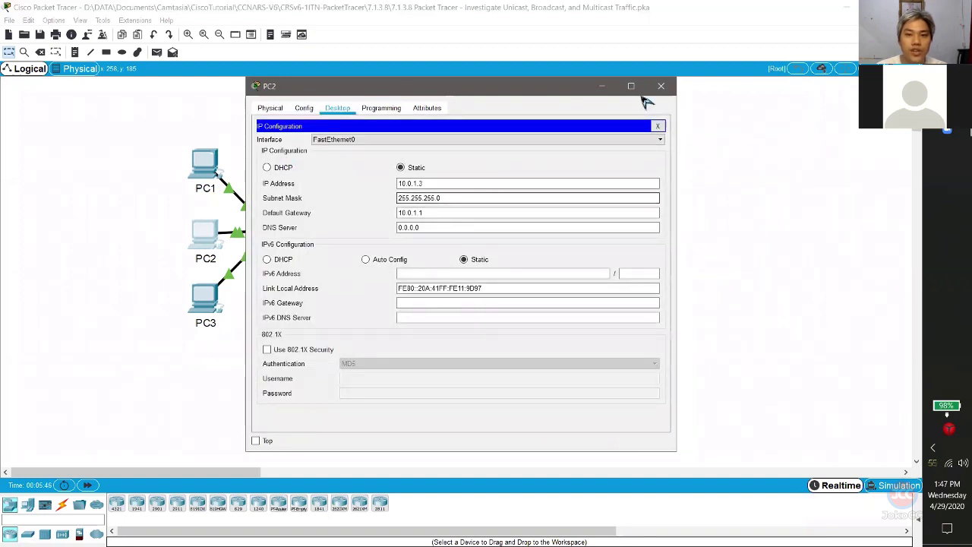
left_click(661, 86)
Check PC3's IP configuration.
left_click(211, 310)
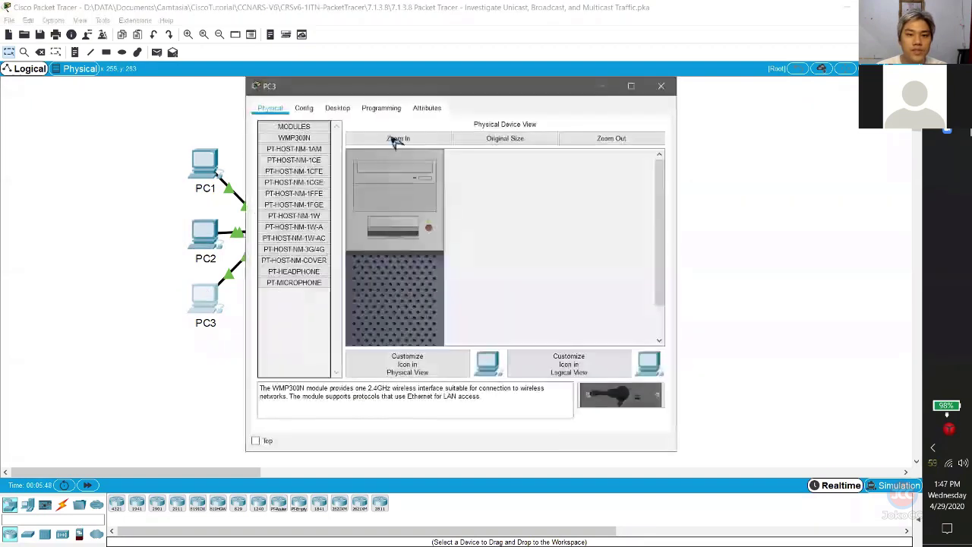
left_click(337, 108)
left_click(314, 146)
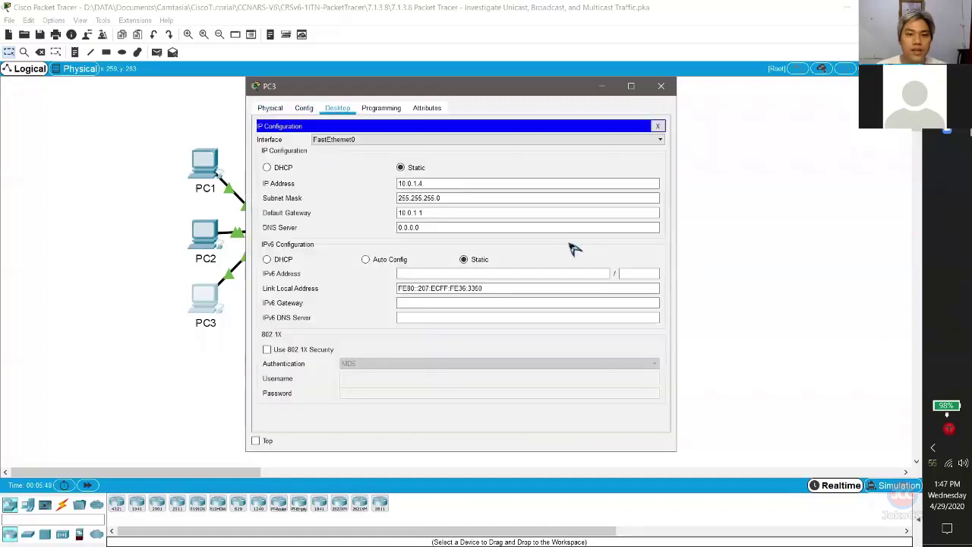
Close PC1's Command Prompt and check PC1's IP configuration.
left_click(199, 173)
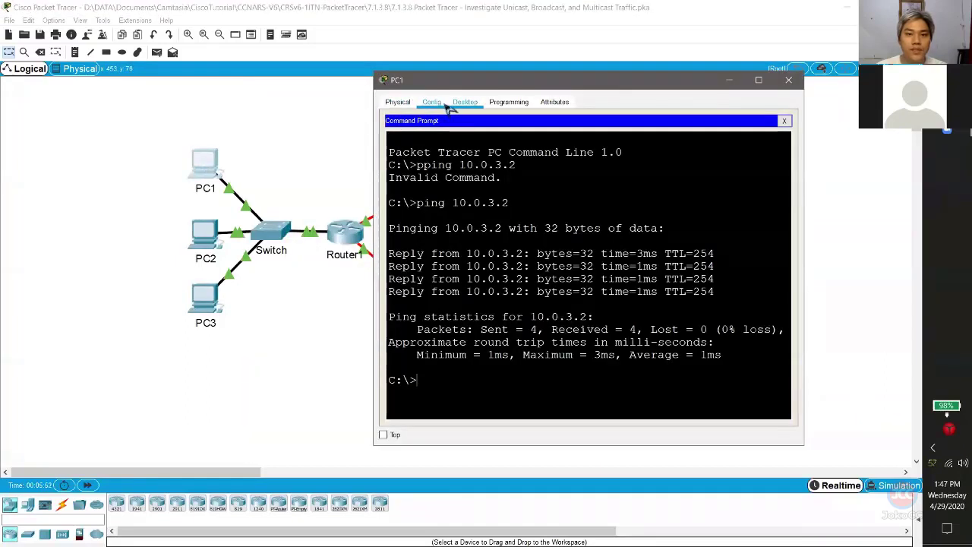
left_click(785, 121)
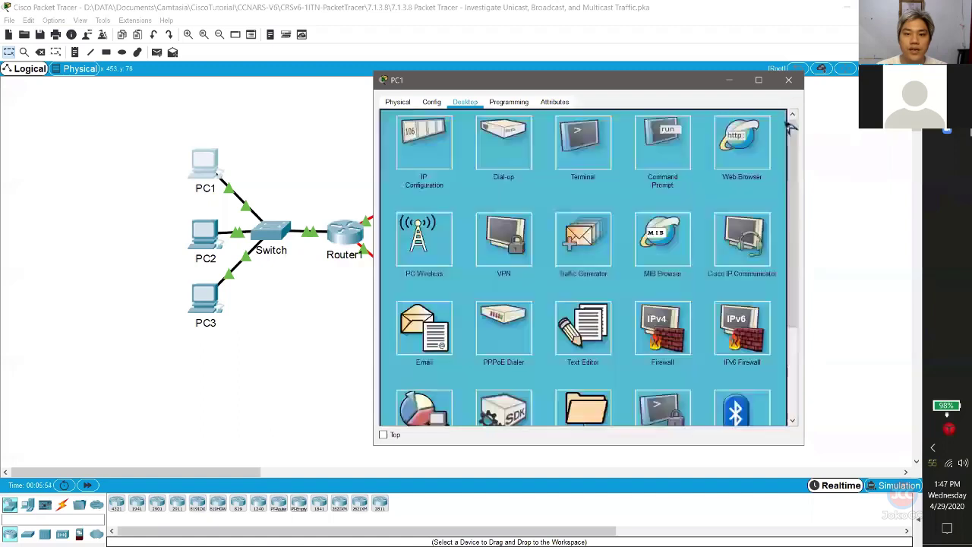
left_click(434, 154)
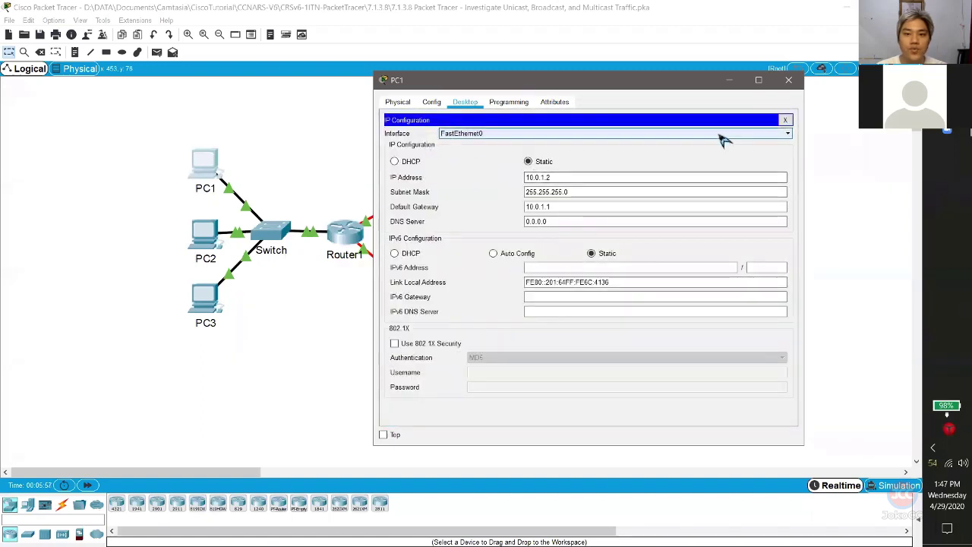
left_click(788, 80)
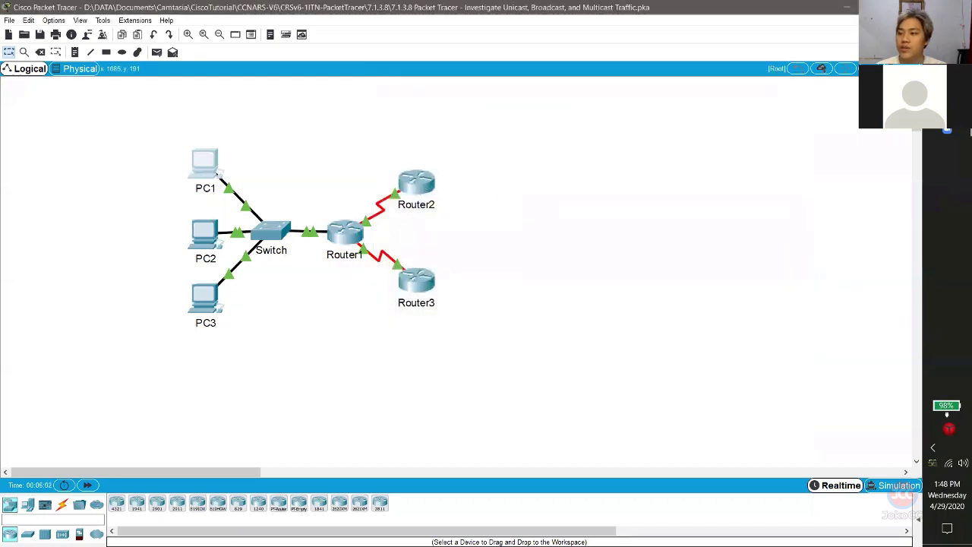
Open Router2's command line in a wider window and enter privileged EXEC mode.
left_click(417, 186)
left_click(393, 141)
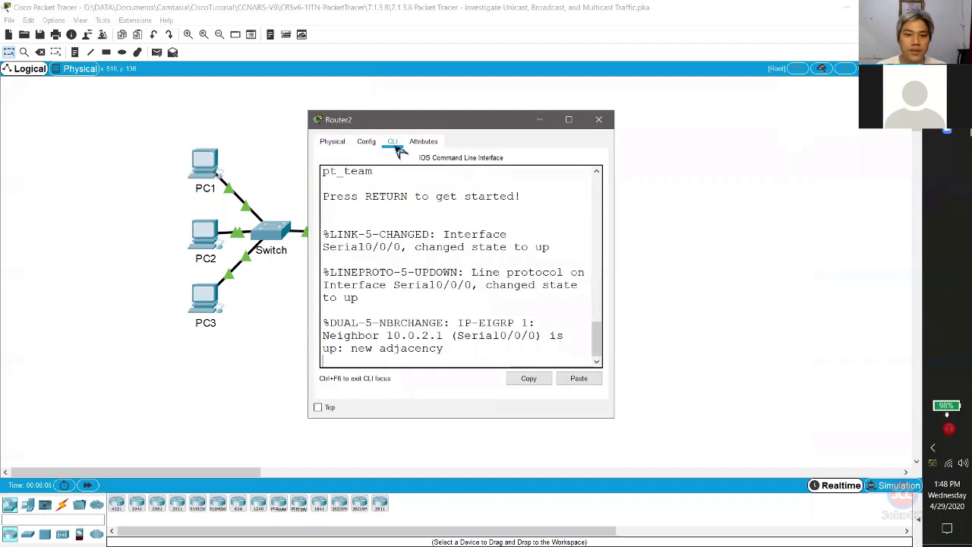
left_click_drag(618, 288, 872, 287)
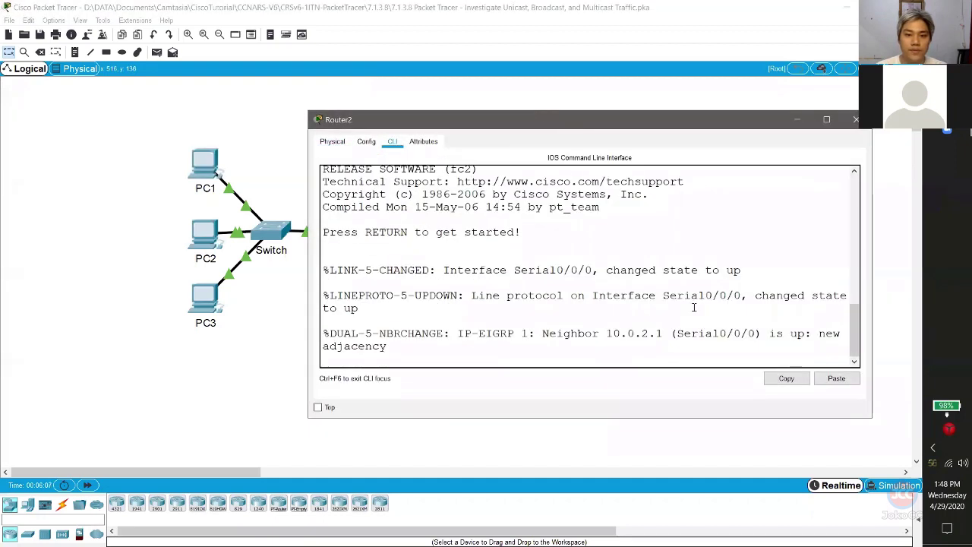
key("Return")
key("Return")
type("ena")
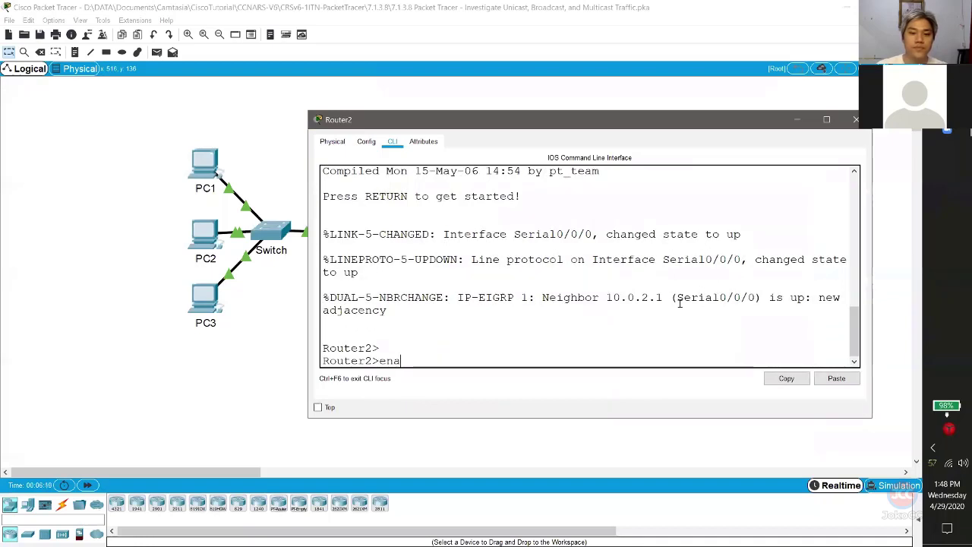
key("Return")
Show Router2's interface addresses with show ip interface brief, and minimize its window.
type("show ip")
key("BackSpace")
key("BackSpace")
type("ipr")
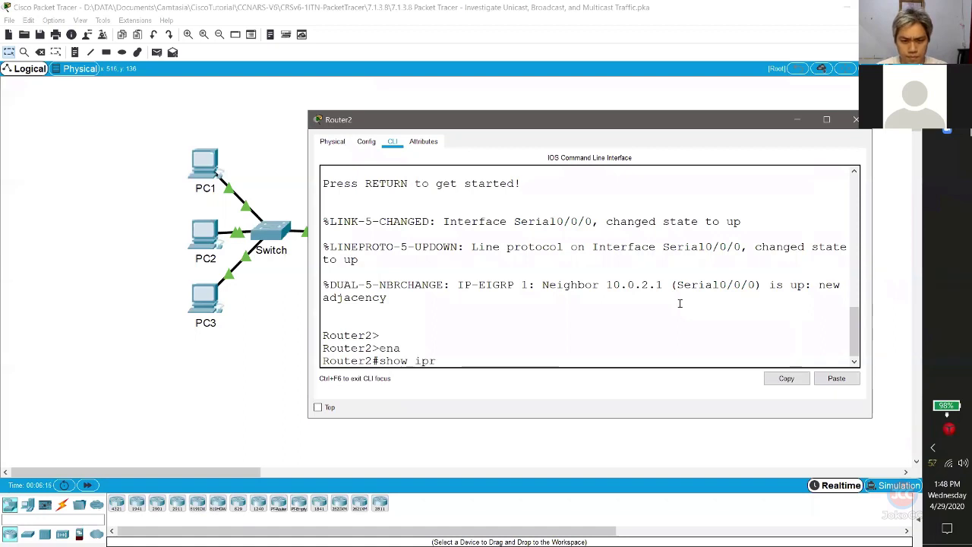
type(" tou")
key("BackSpace")
type("interface brief")
key("Return")
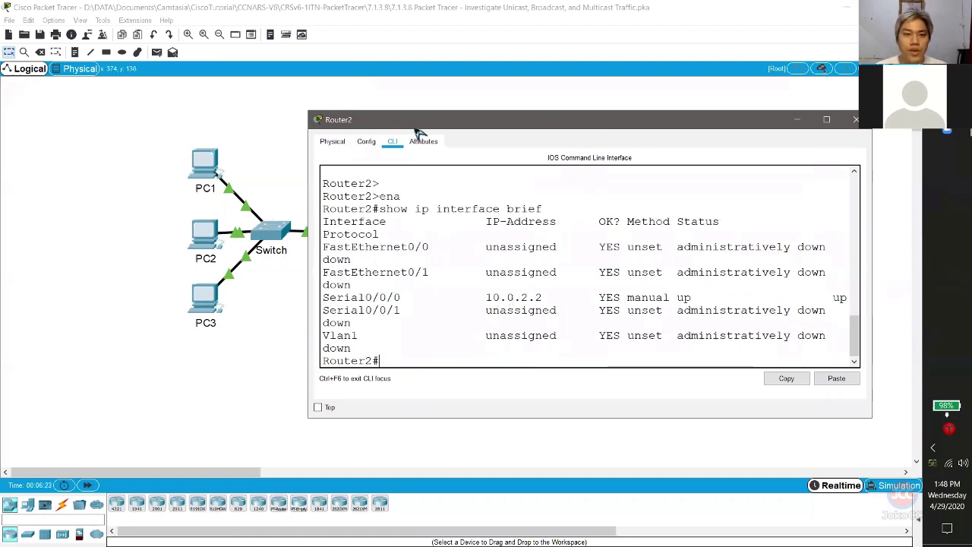
left_click_drag(416, 126, 274, 151)
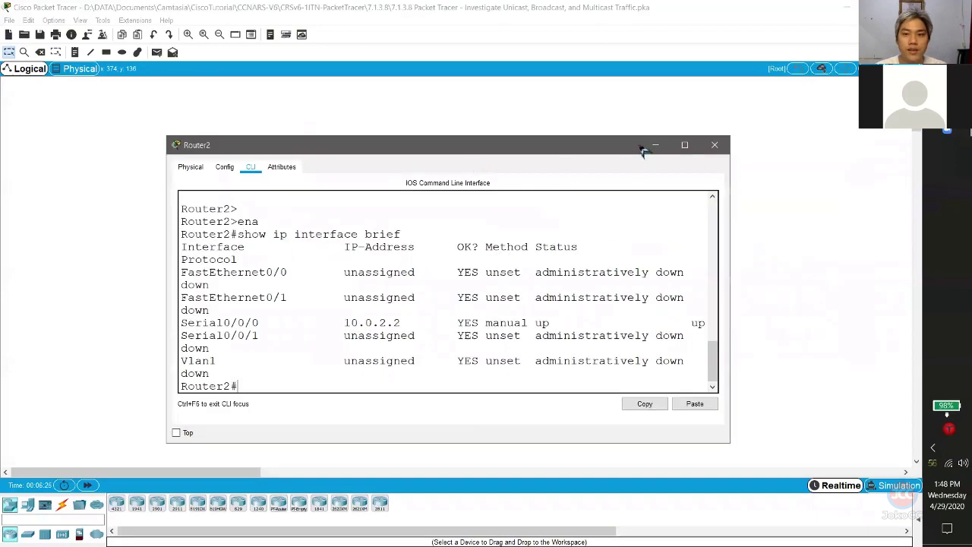
left_click(656, 144)
Open Router3's command line in a wider window and enter privileged EXEC mode.
left_click(417, 284)
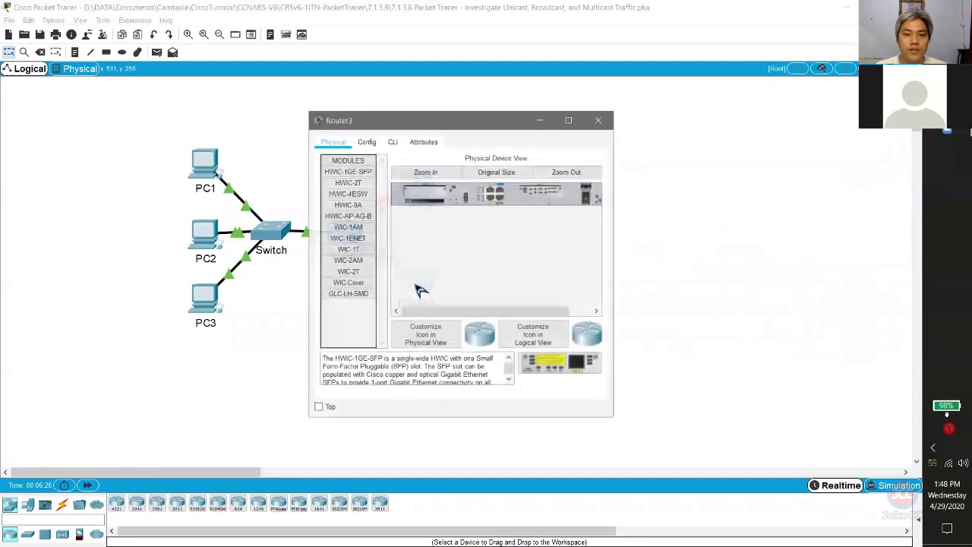
left_click(393, 142)
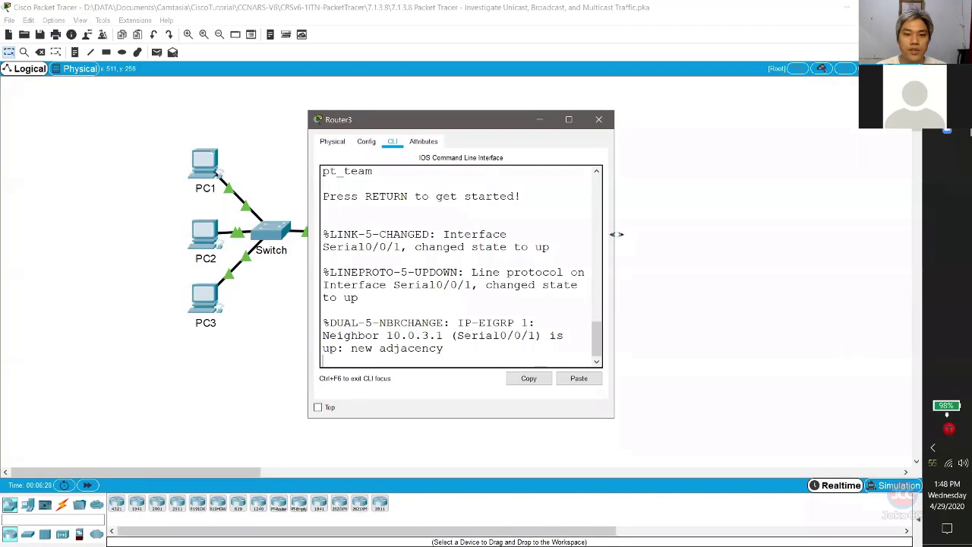
left_click_drag(617, 234, 900, 235)
key("Return")
key("Return")
type("ena")
key("Return")
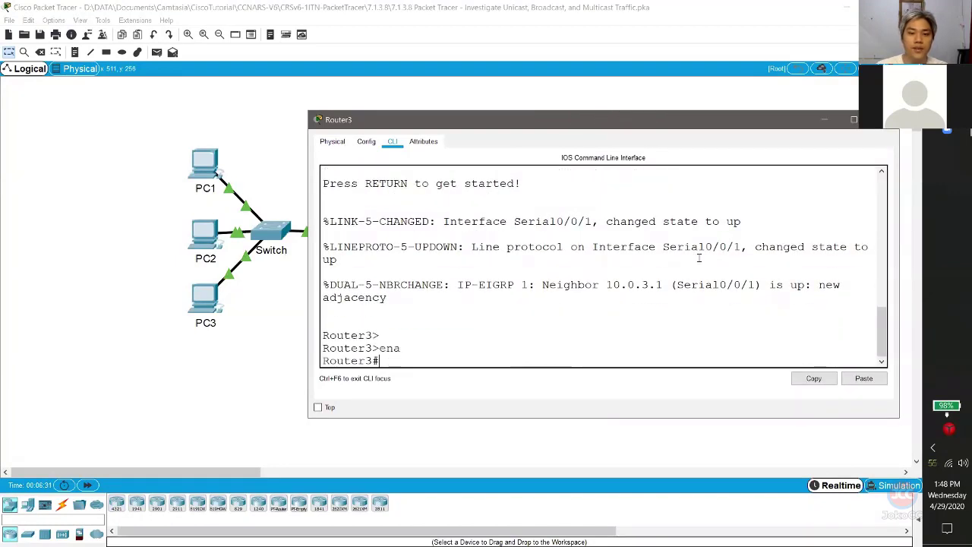
Show Router3's interface addresses with show ip interface brief, highlight Serial0/0/1, and minimize its window.
type("show ip inter")
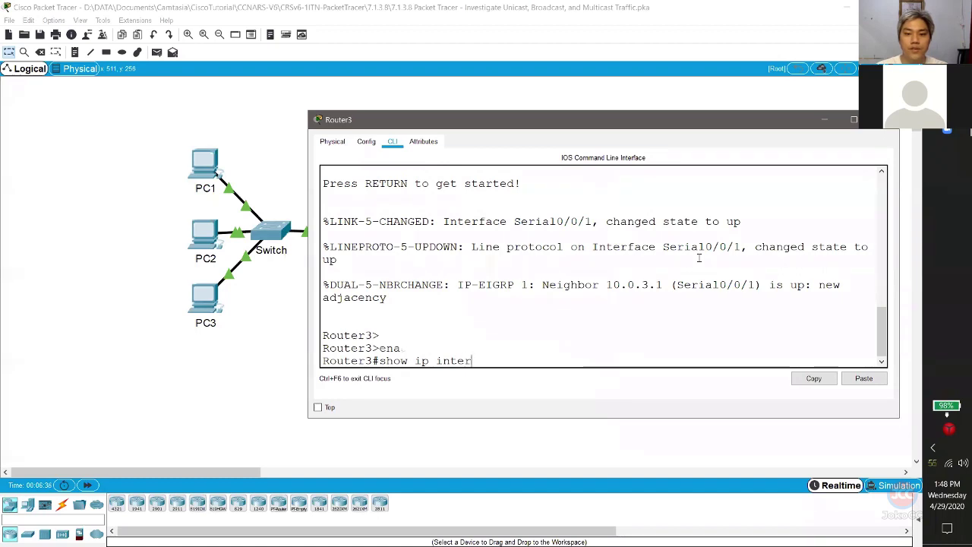
type("face brief")
key("Return")
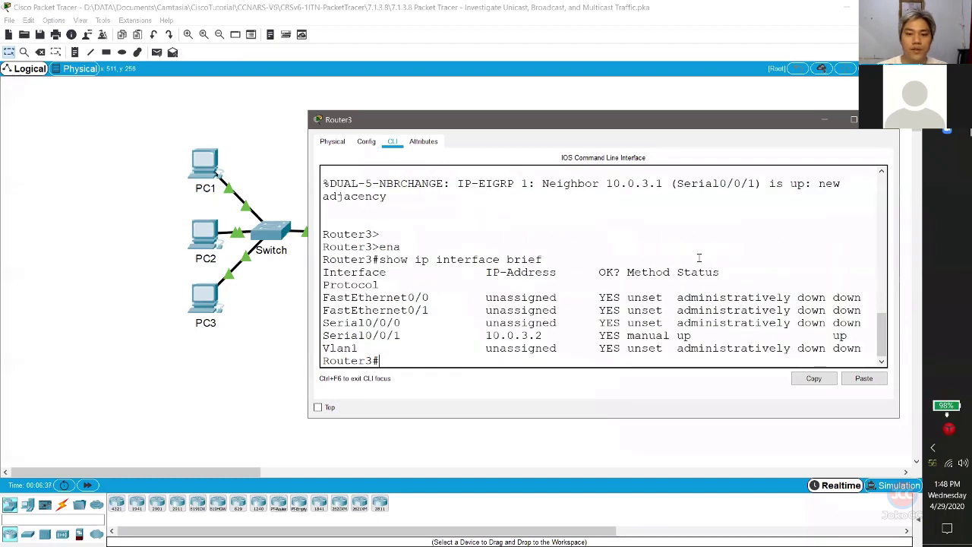
left_click_drag(424, 336, 323, 337)
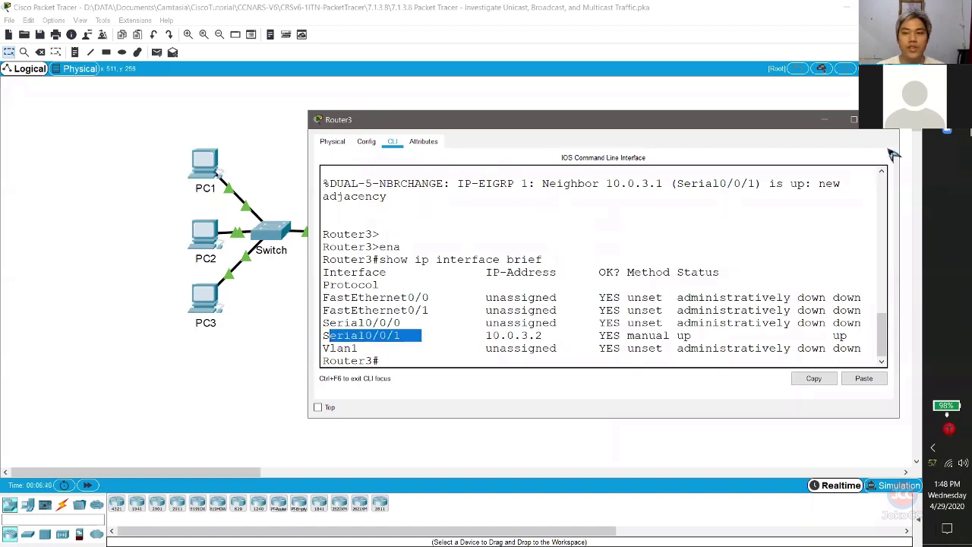
left_click(825, 120)
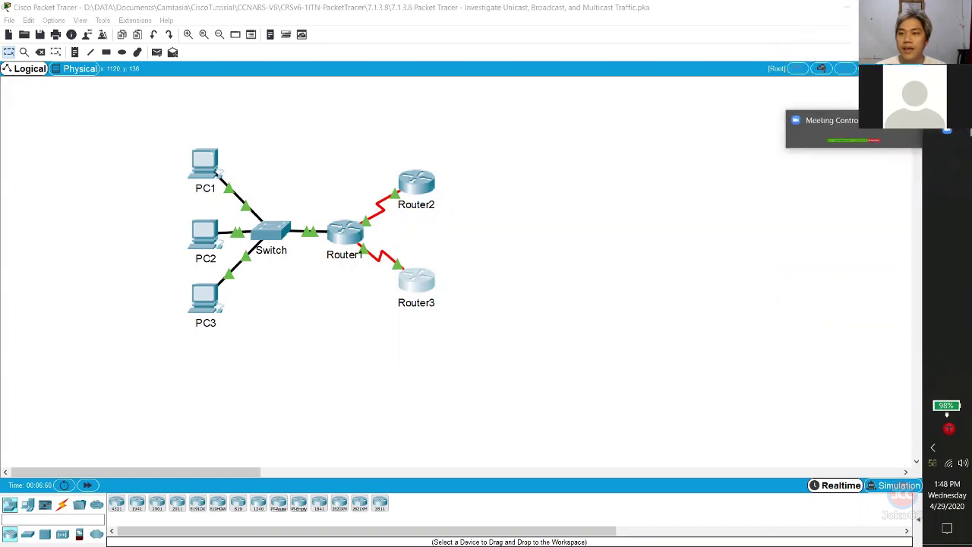
Read Part 1, Step 2 of the activity instructions about Simulation mode and filters, and return to the topology.
mouse_move(947, 105)
left_click(869, 186)
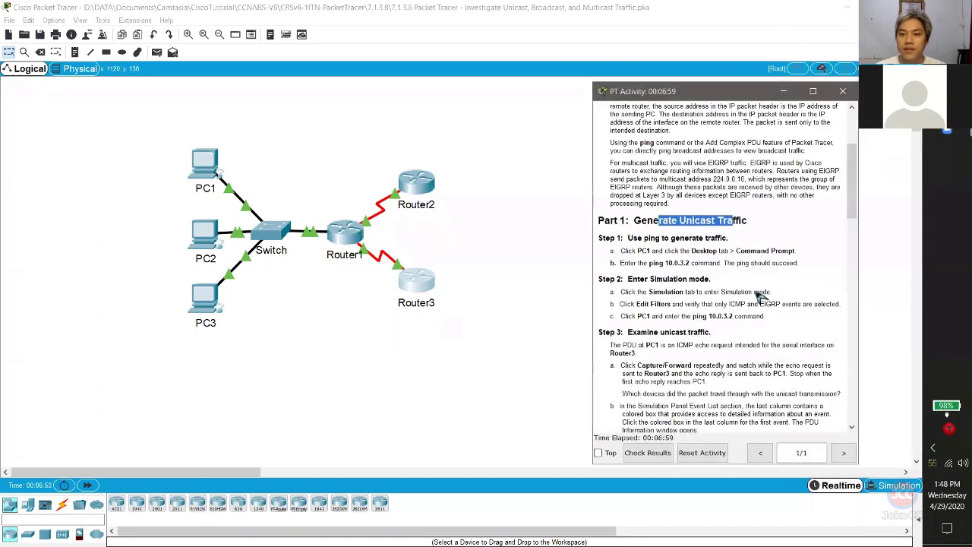
scroll(723, 343, "down", 2)
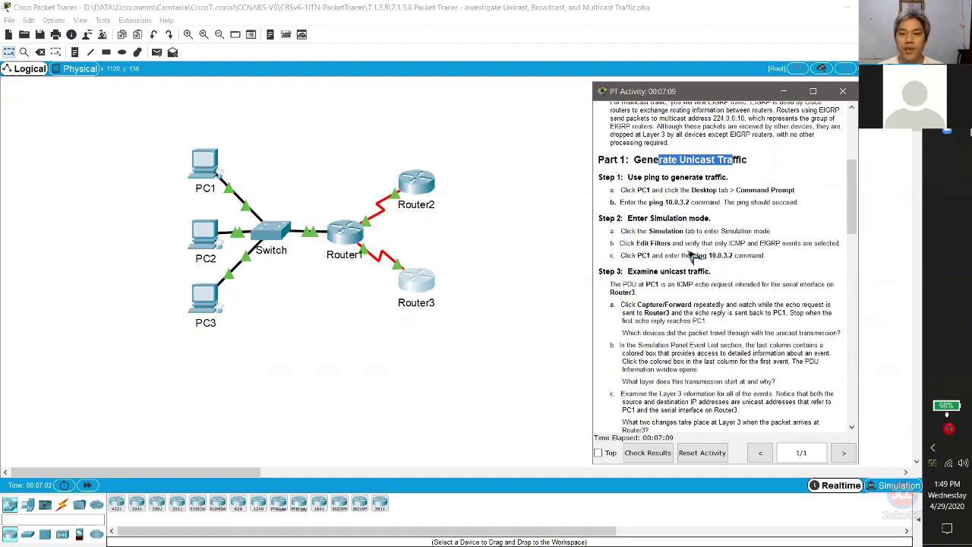
left_click_drag(651, 244, 789, 242)
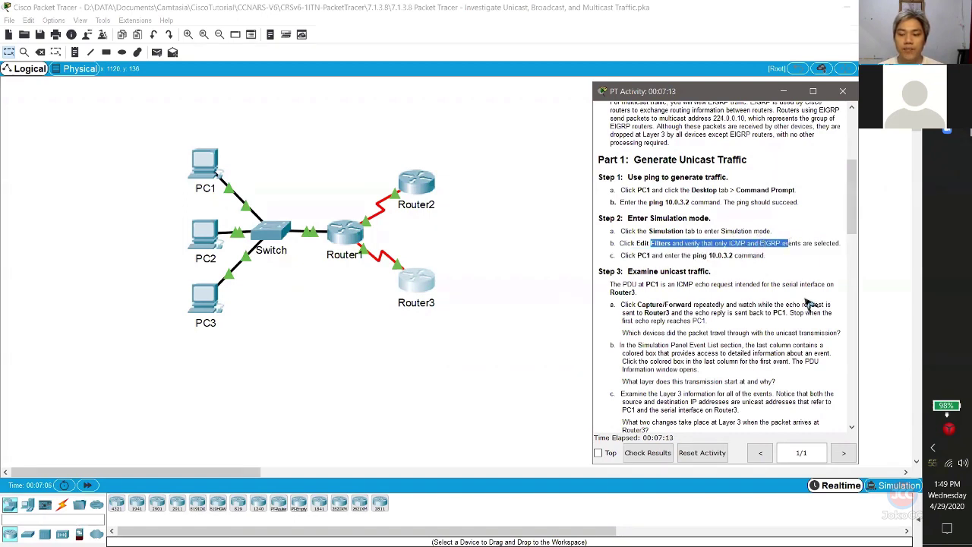
left_click(879, 363)
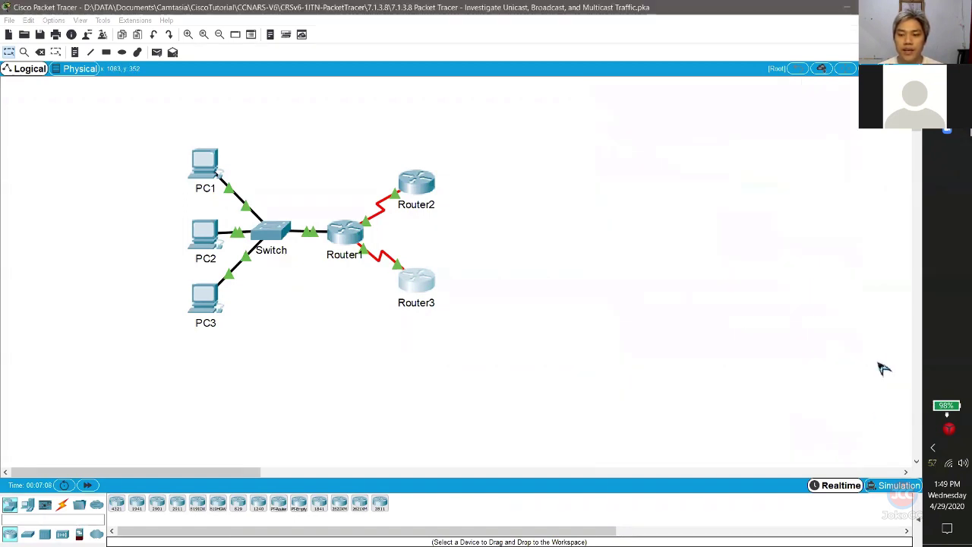
Switch to Simulation mode and open the event filters to check the IPv4 selection.
left_click(894, 487)
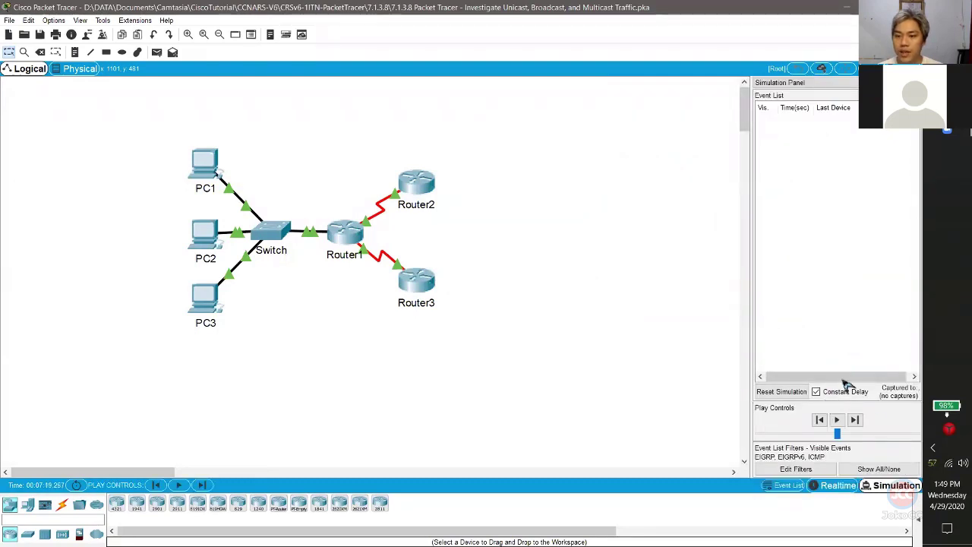
left_click(824, 469)
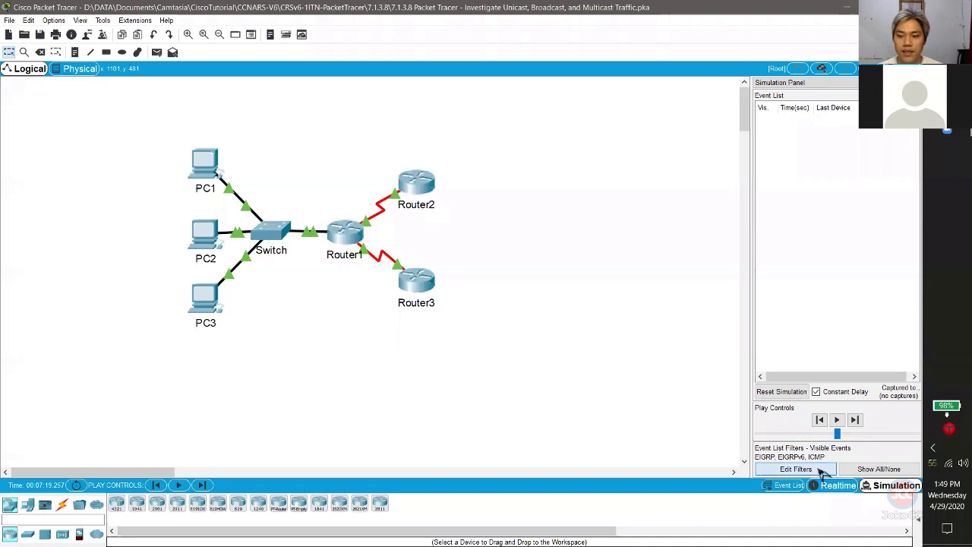
key("ctrl")
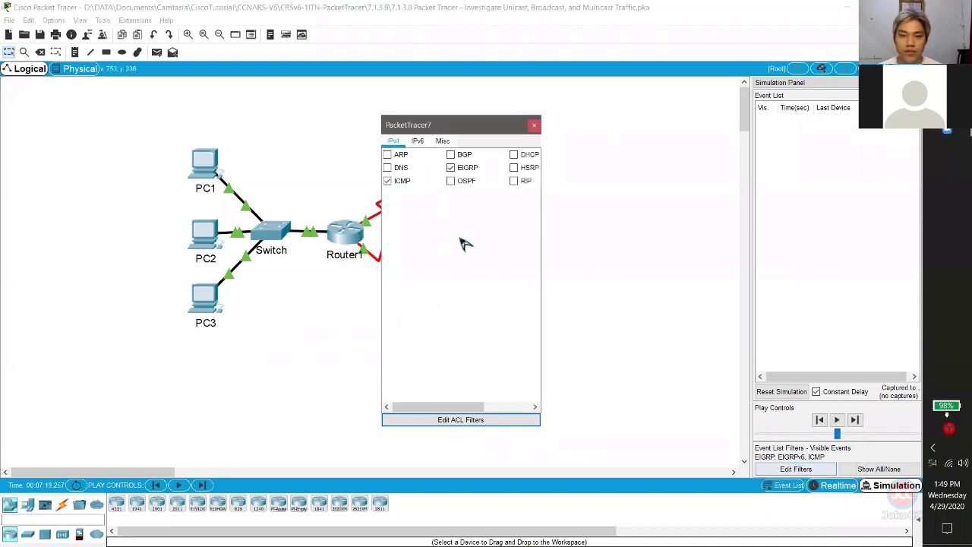
key("ctrl")
key("ctrl")
key("ctrl")
key("ctrl")
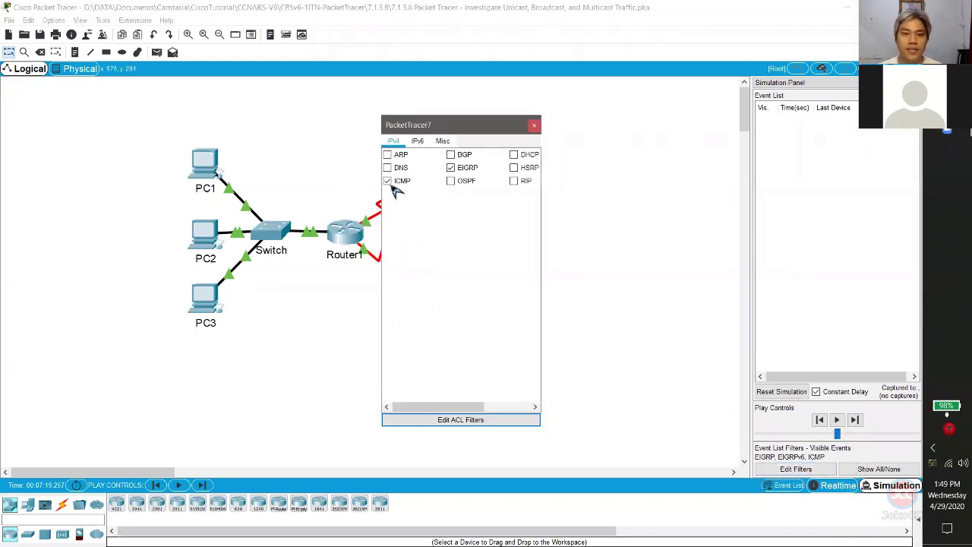
Check the IPv6 and Misc event filters, close the filter window, and widen the Simulation Panel.
left_click(419, 142)
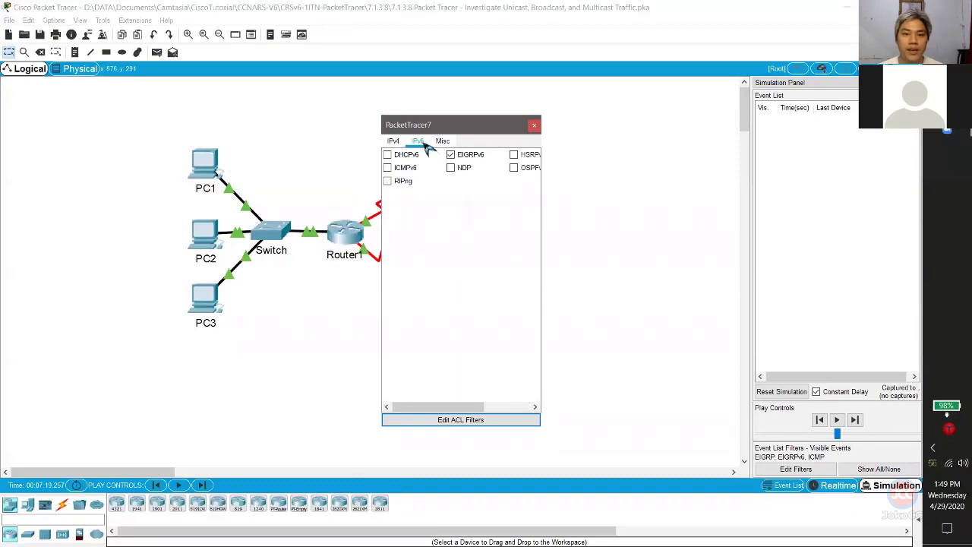
left_click(443, 142)
mouse_move(455, 408)
left_mouse_down()
mouse_move(536, 408)
mouse_move(451, 408)
left_mouse_up()
left_click(393, 141)
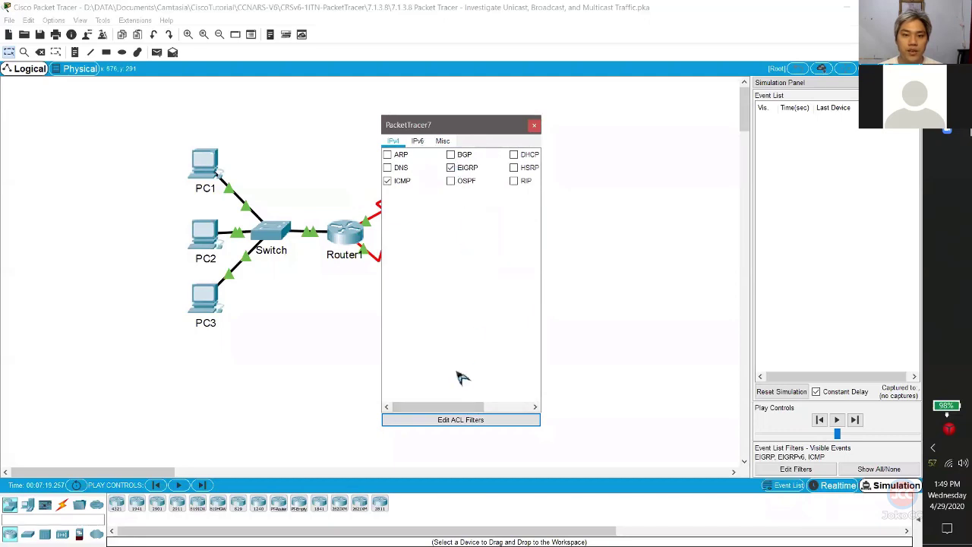
left_click(418, 142)
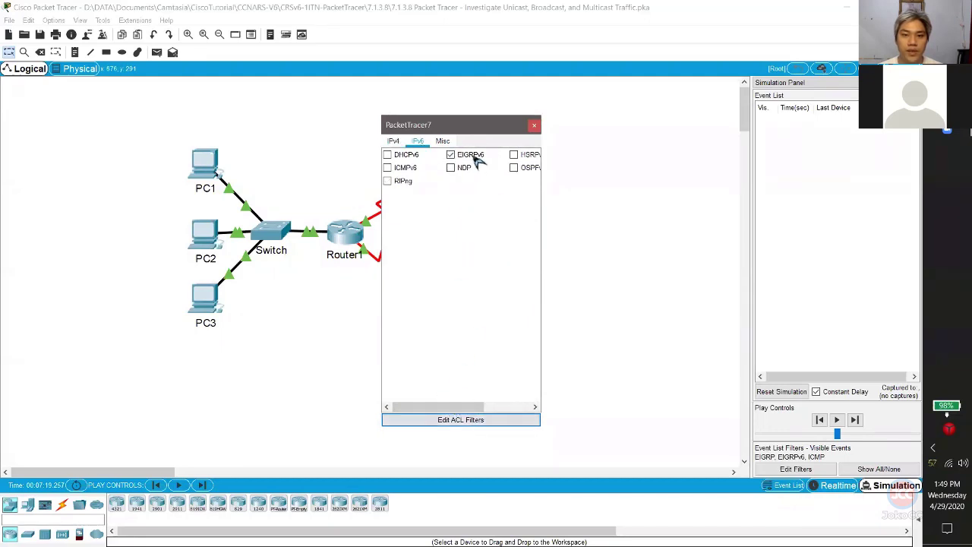
left_click(536, 126)
left_click_drag(749, 180, 671, 171)
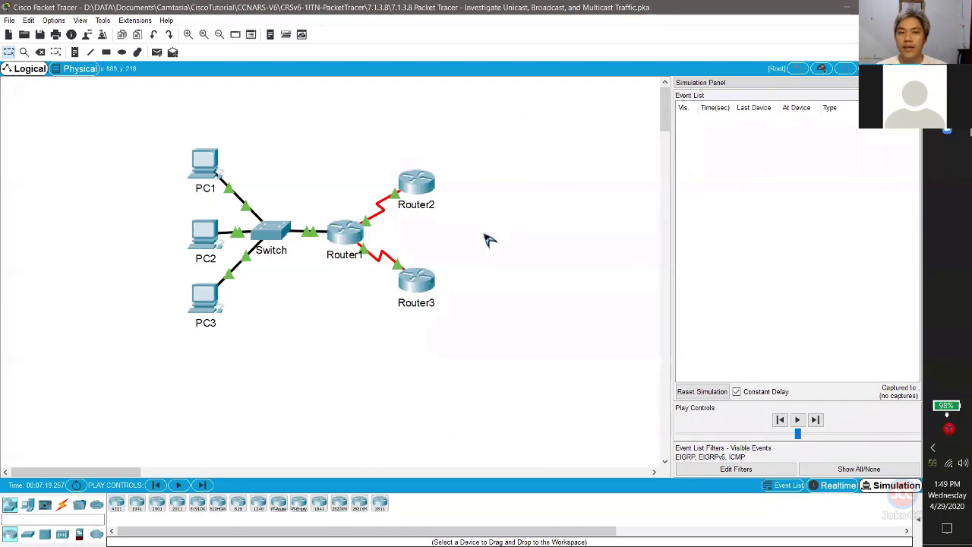
Run ping 10.0.3.2 again from PC1's Command Prompt and minimize the PC1 window.
left_click(205, 163)
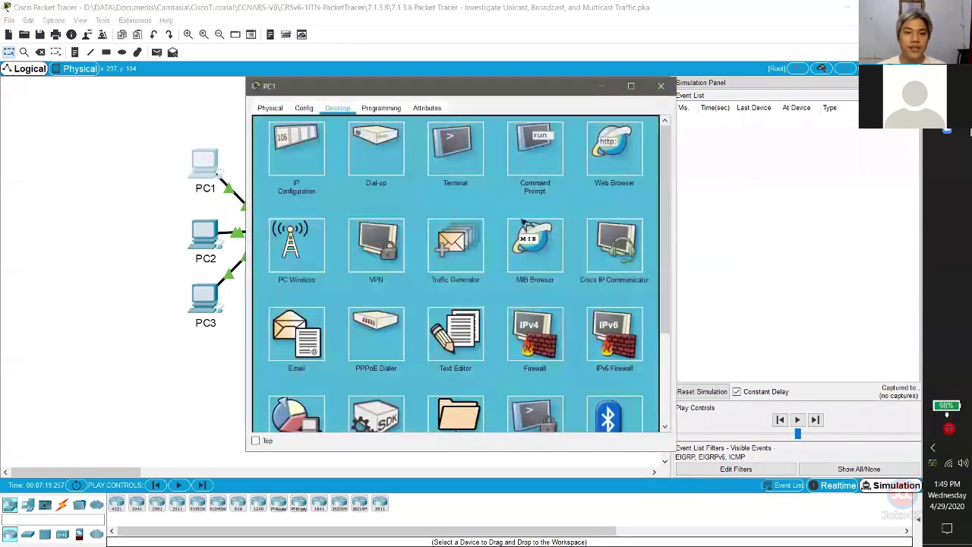
left_click(536, 168)
key("Up")
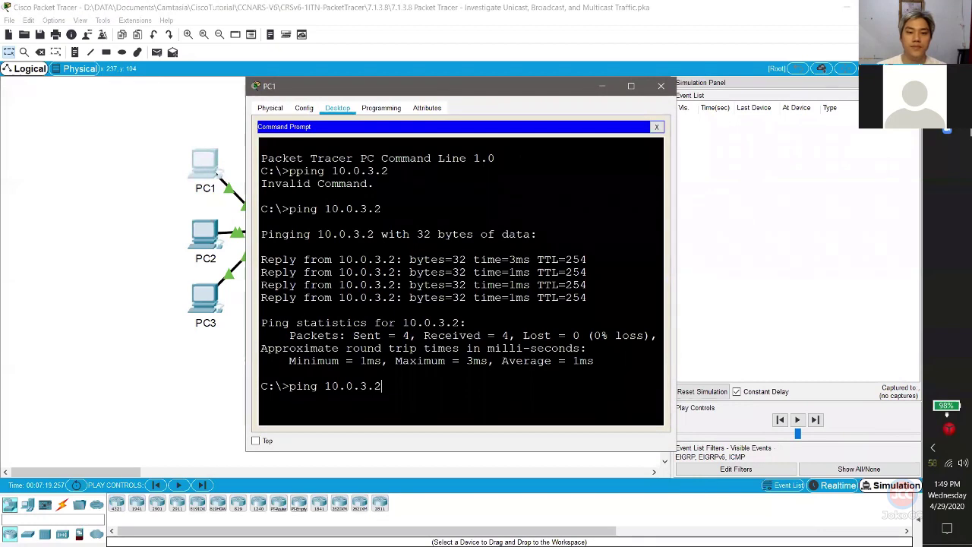
key("Return")
left_click(601, 85)
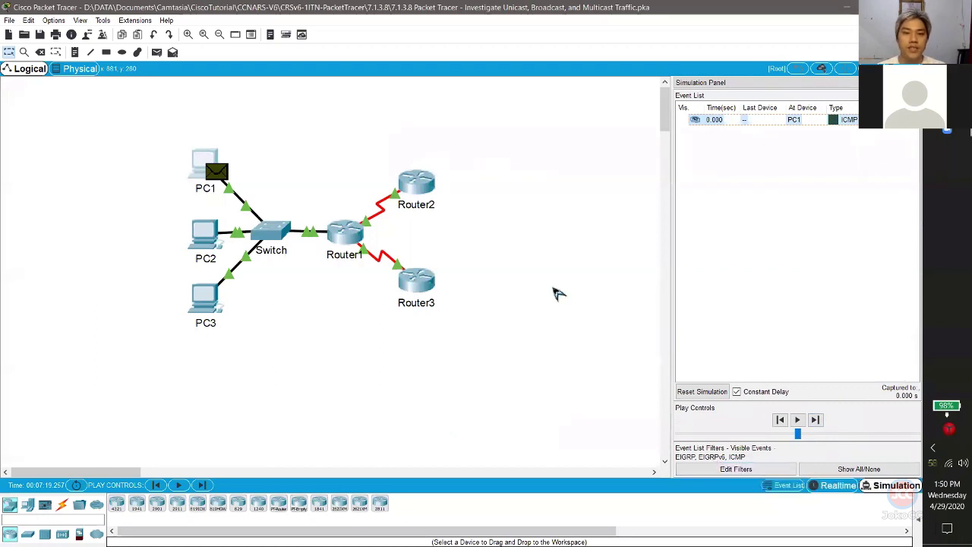
Step the simulation forward one event at a time until the first ICMP echo reply reaches PC1.
left_click(815, 420)
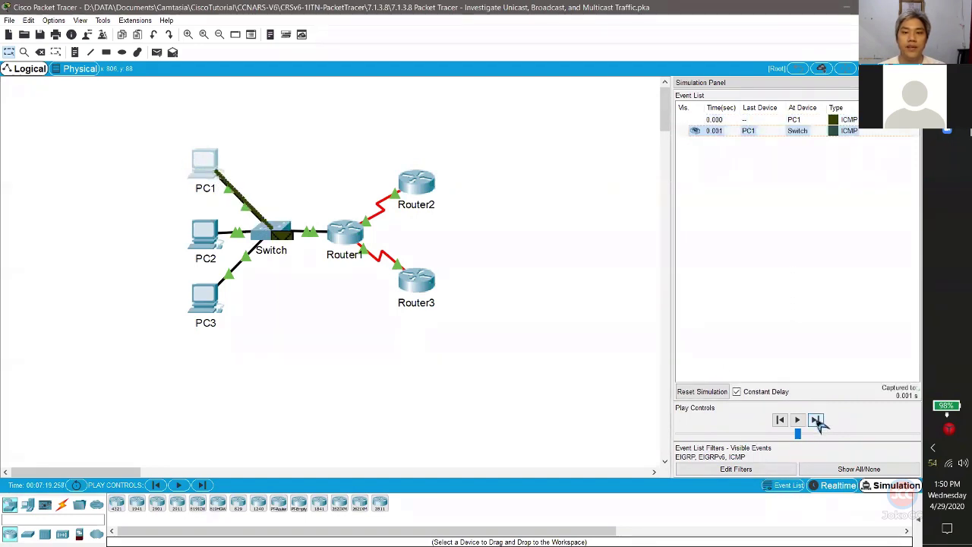
left_click(817, 420)
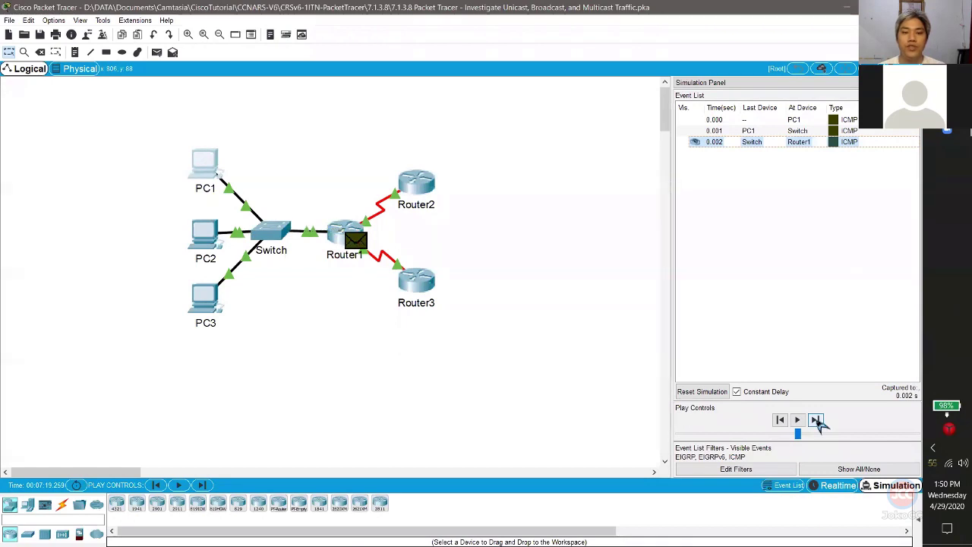
left_click(816, 420)
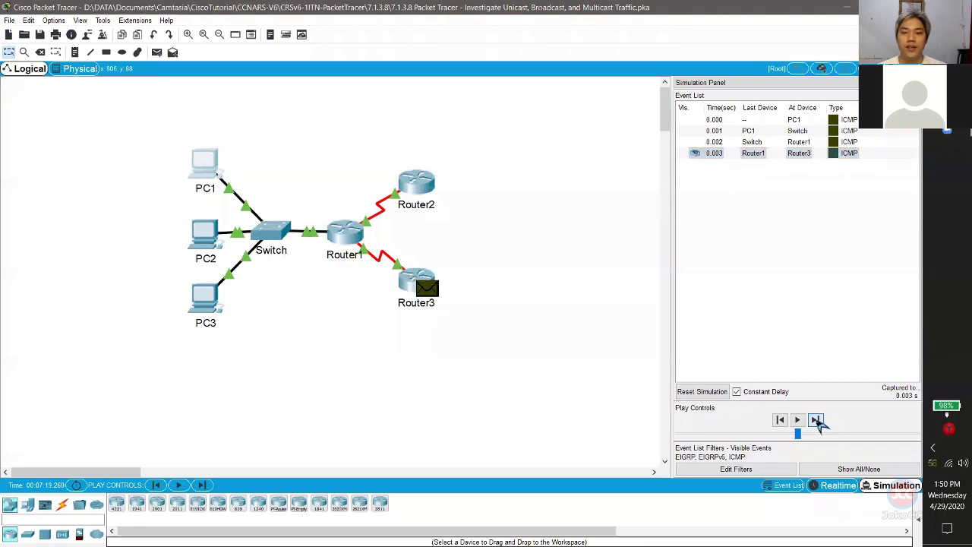
left_click(817, 420)
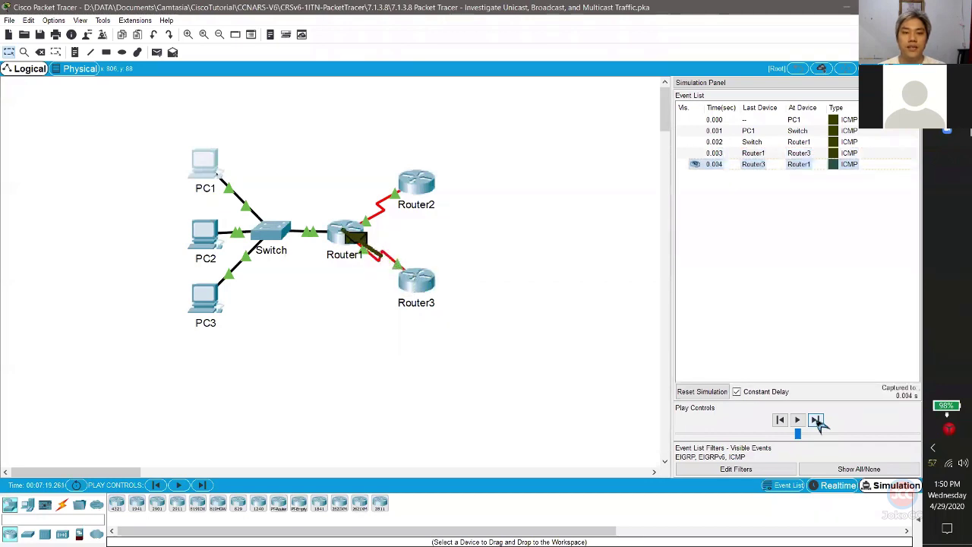
left_click(816, 420)
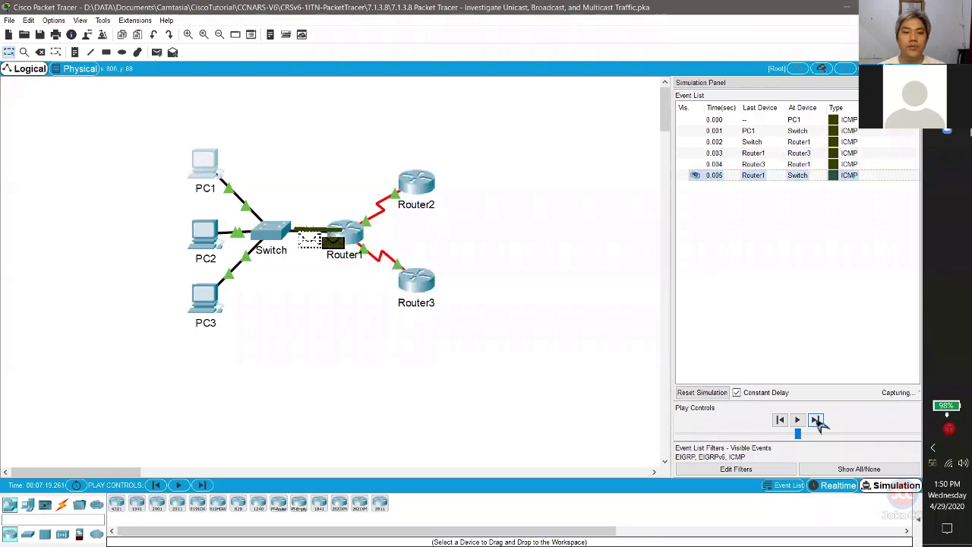
left_click(817, 420)
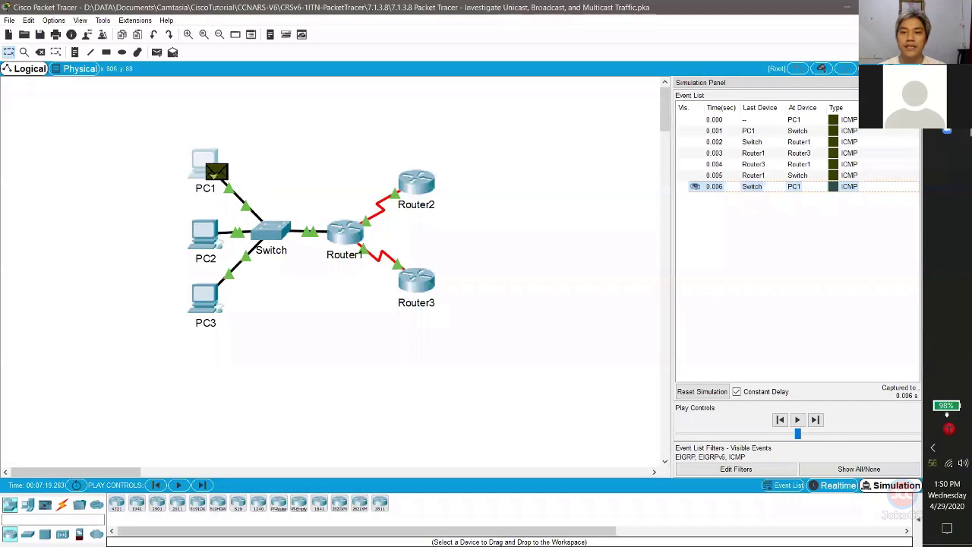
View the PDU information for the 0.005 s ICMP event at the Switch, and close it.
left_click(842, 178)
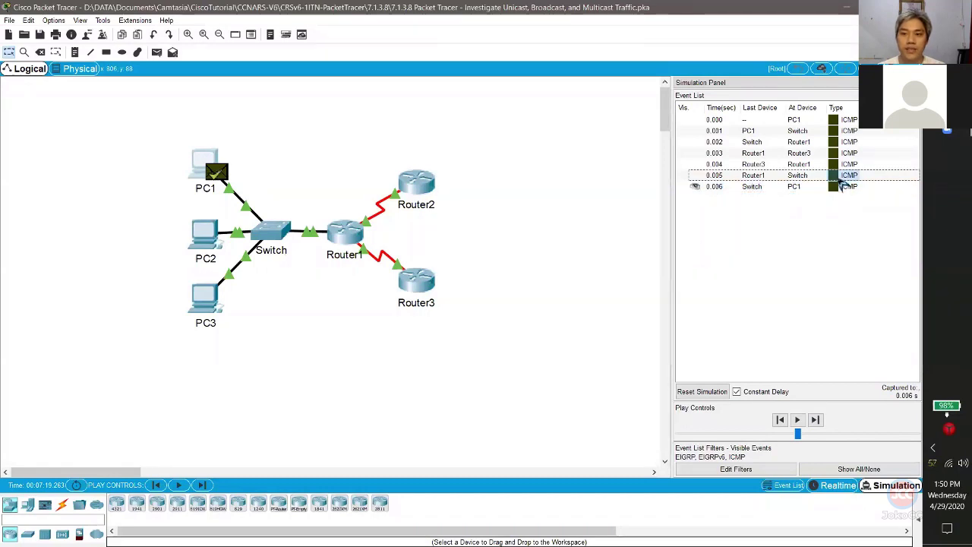
left_click(843, 183)
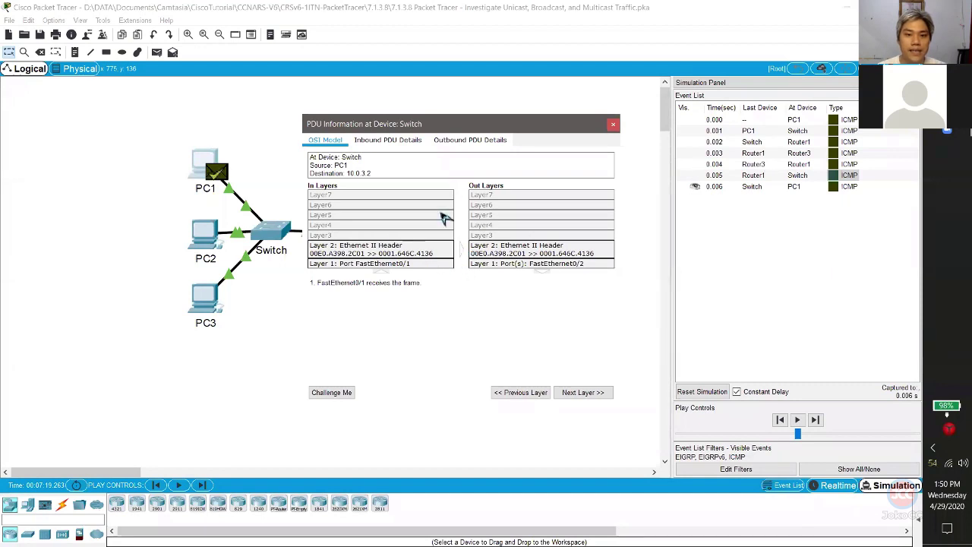
left_click(613, 125)
Open the PDU information for the 0.004 s ICMP event at Router1 and examine its layers.
left_click(841, 165)
left_click(839, 166)
left_click(827, 165)
left_click(827, 165)
left_click(826, 165)
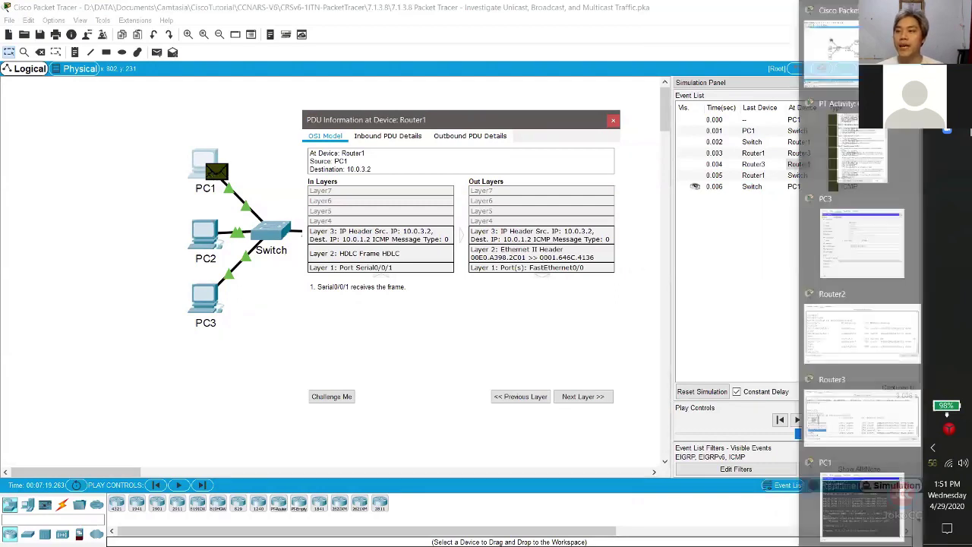
Switch to the activity PDF in Foxit PhantomPDF at Step 3, Examine unicast traffic, and collapse the ribbon.
left_click(947, 125)
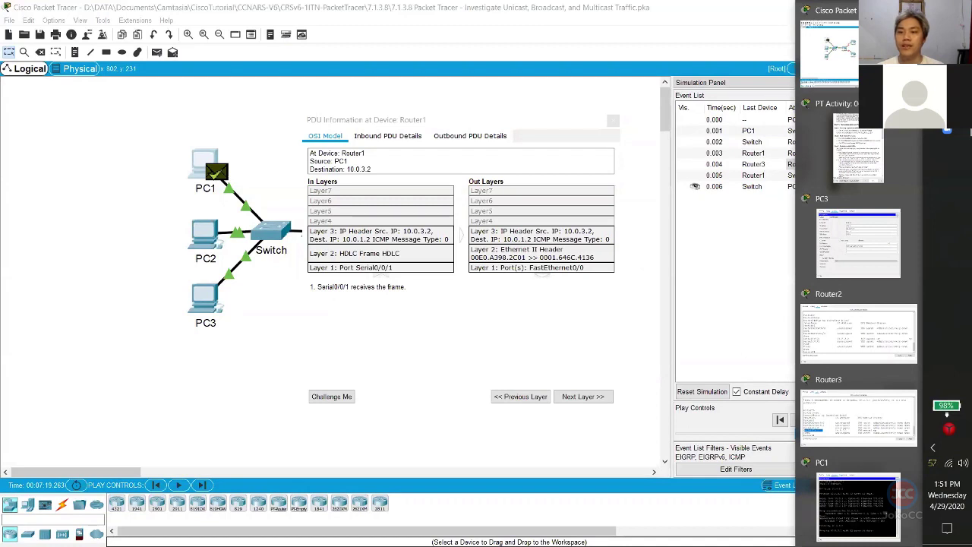
left_click(947, 149)
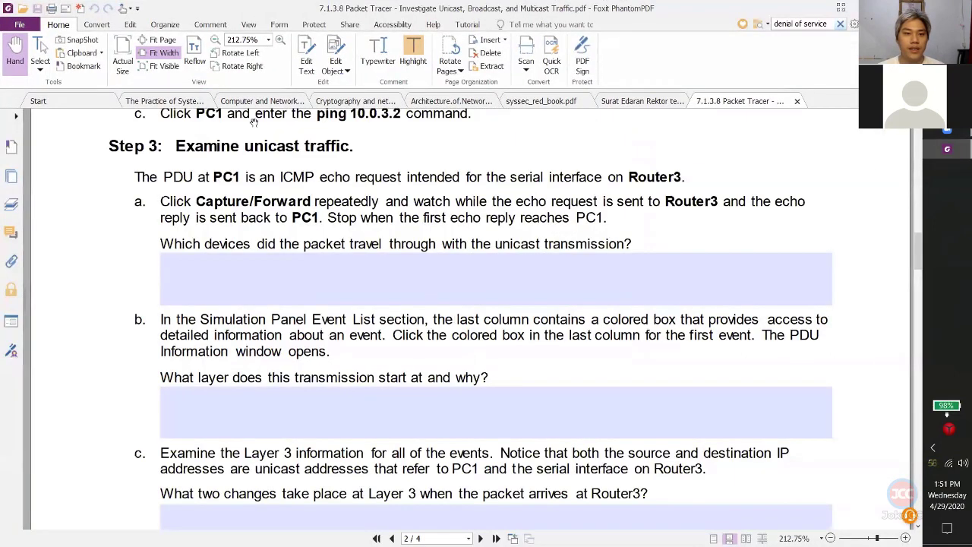
left_click(19, 25)
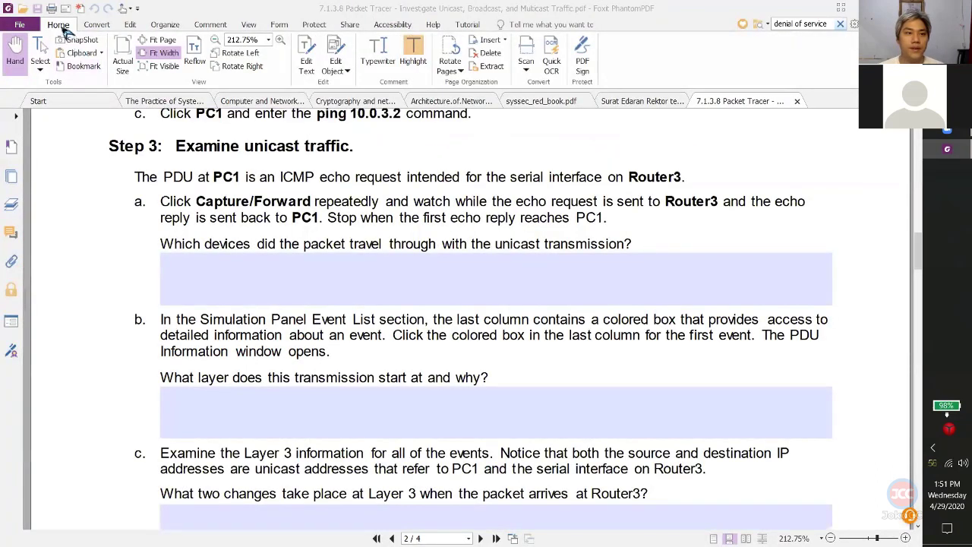
double_click(63, 26)
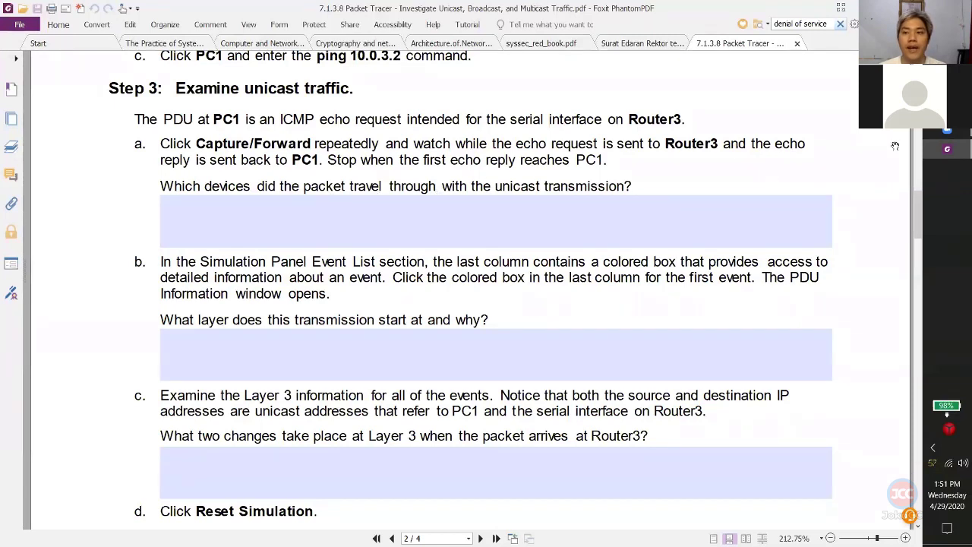
Switch to the main Packet Tracer window and close the Router1 PDU information.
mouse_move(947, 131)
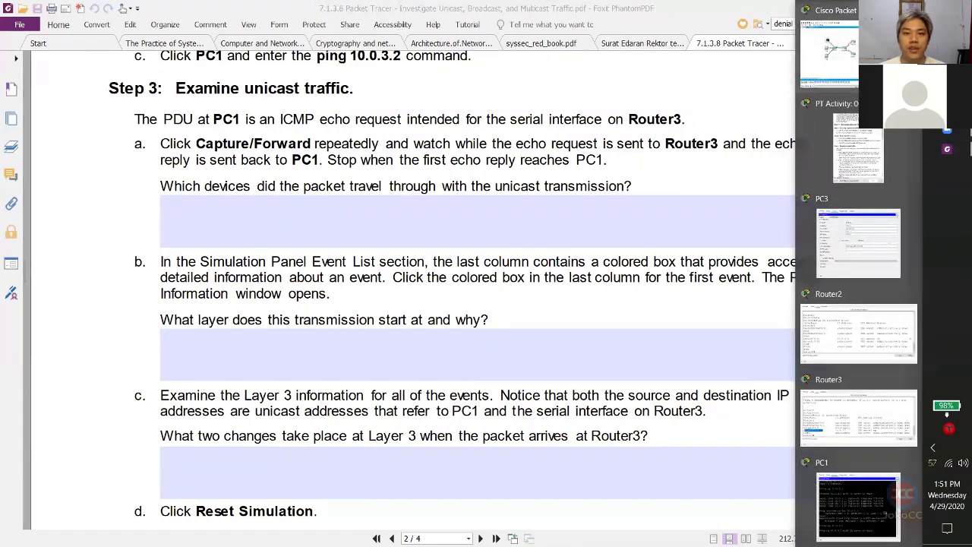
left_click(836, 50)
left_click(614, 119)
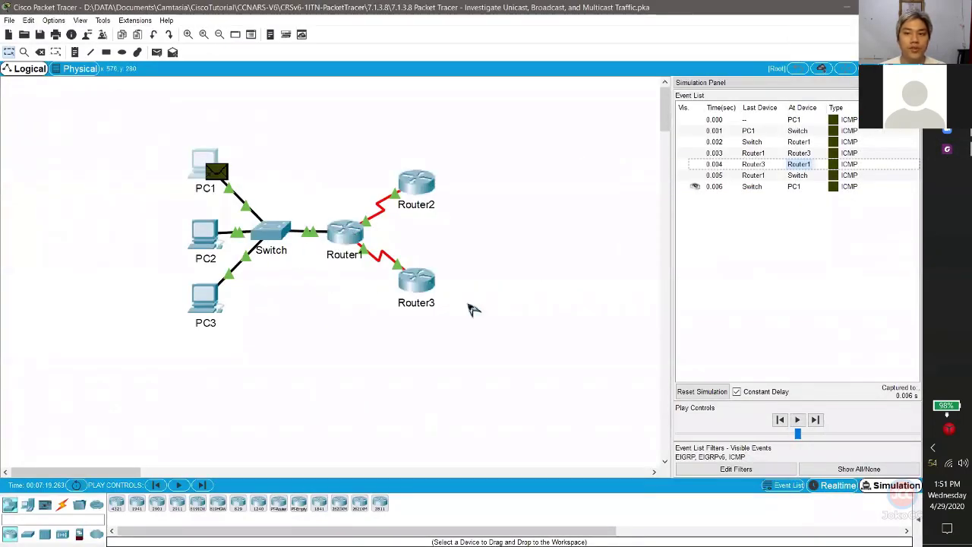
Review Step 3b in the Foxit PhantomPDF activity sheet, and open the PDU information for the first ICMP event at PC1 in Packet Tracer.
left_click(947, 149)
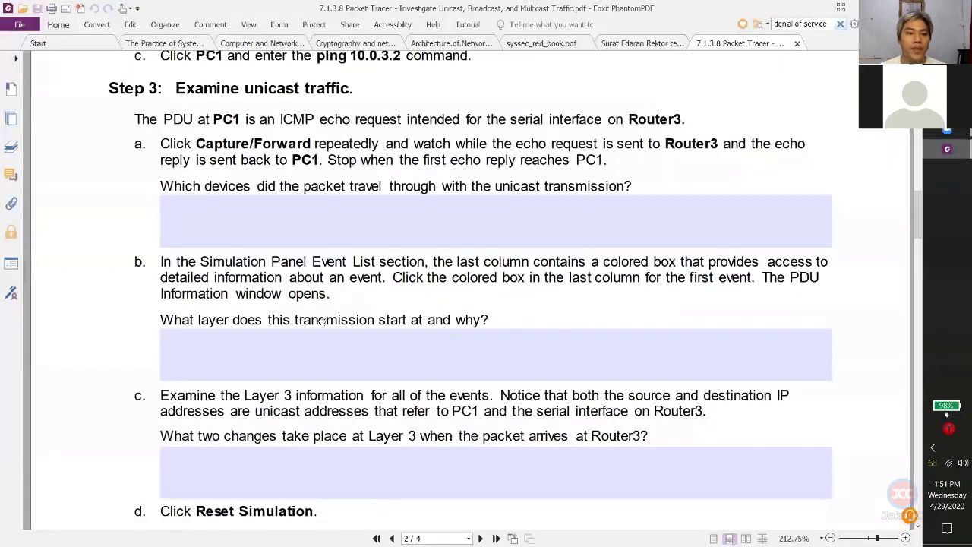
left_click_drag(273, 262, 370, 281)
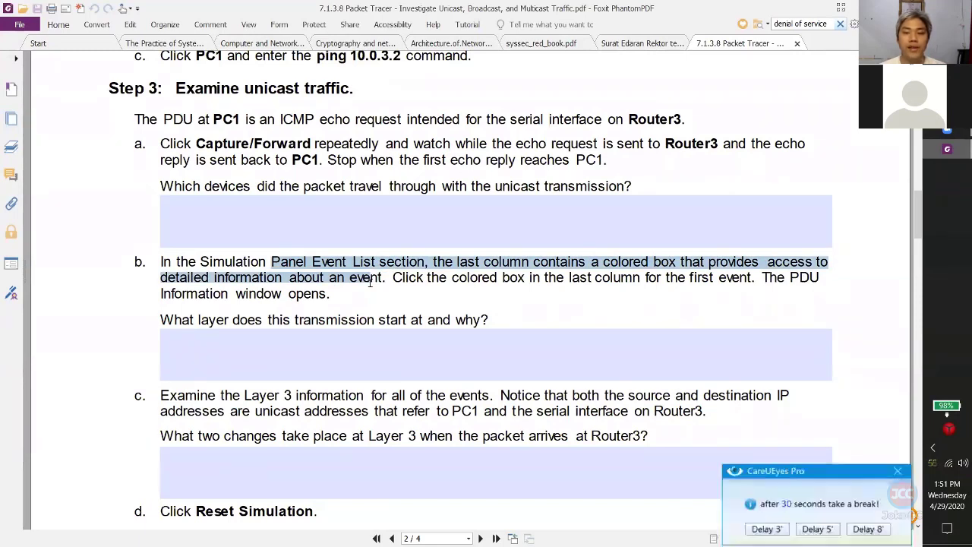
left_click(897, 471)
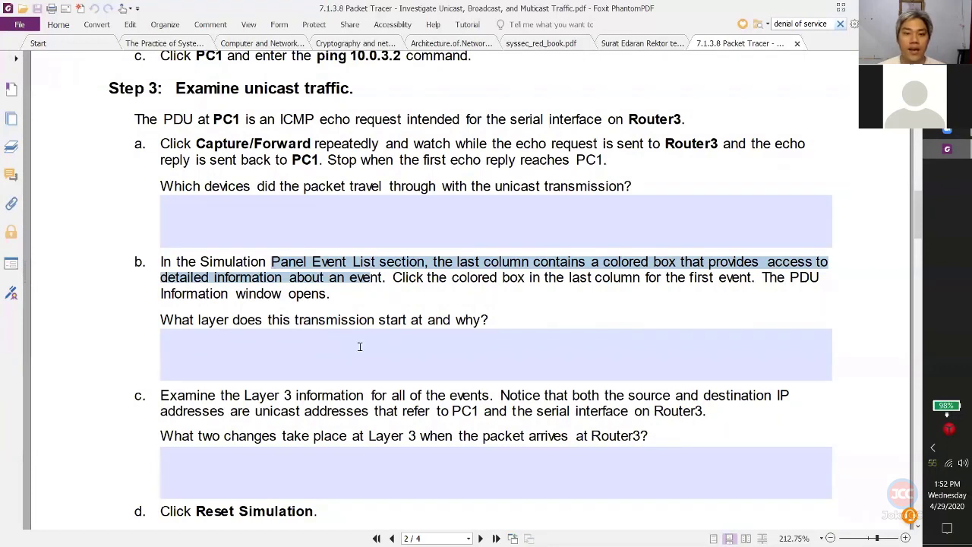
left_click_drag(246, 320, 422, 320)
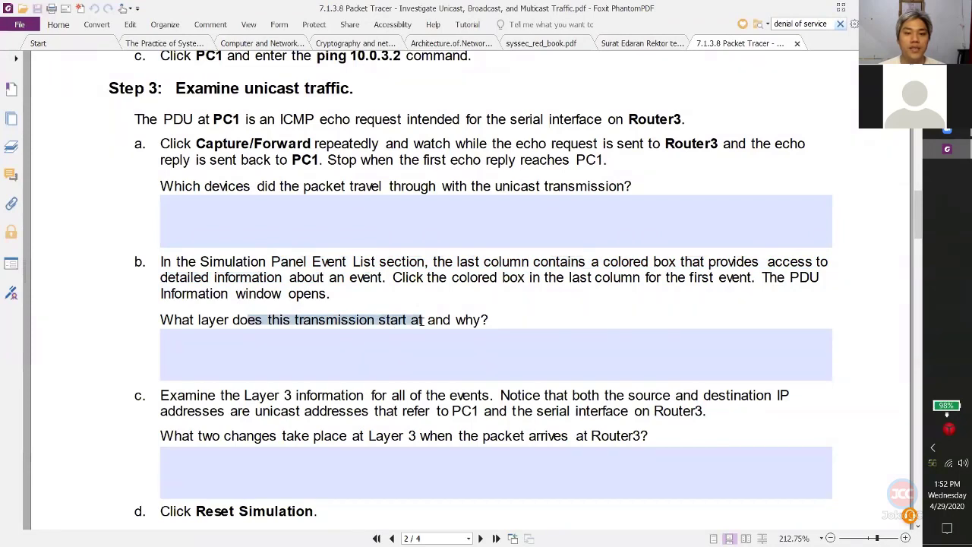
left_click(863, 8)
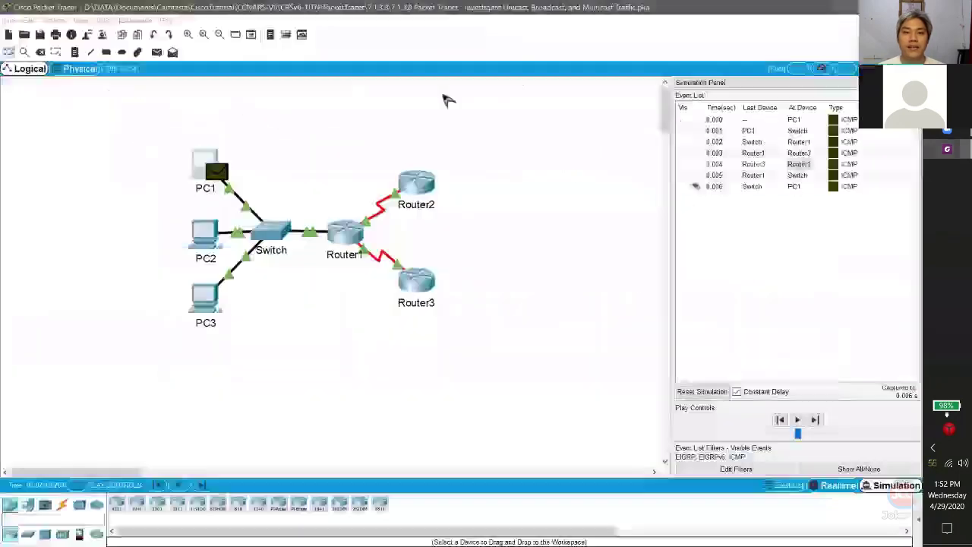
left_click(840, 121)
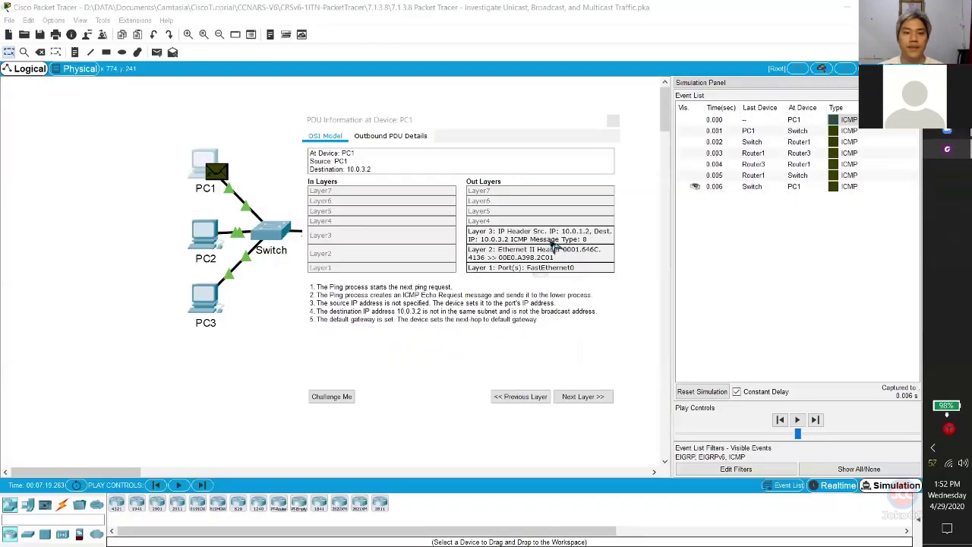
Switch to the activity PDF in Foxit PhantomPDF and read Step 3c about the Layer 3 changes at Router3.
left_click(954, 162)
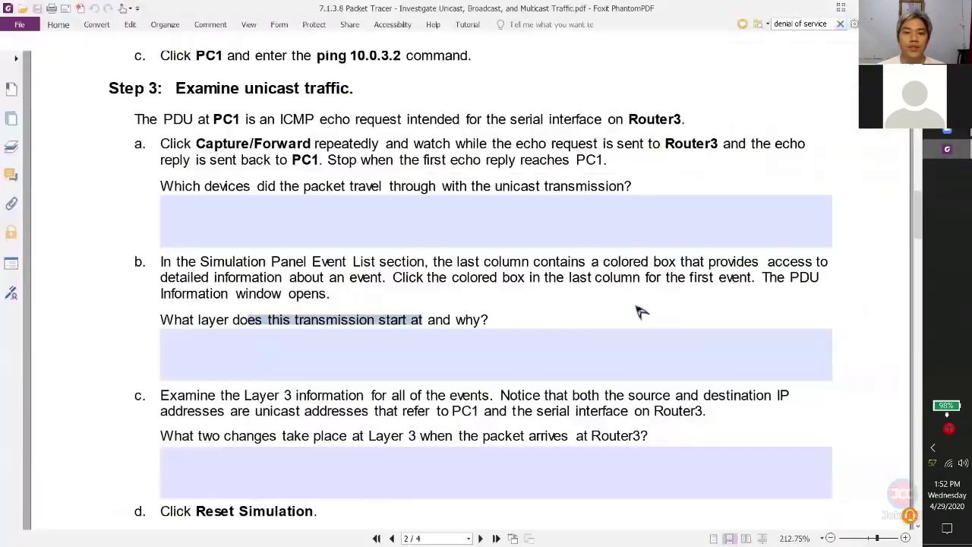
scroll(287, 291, "down", 3)
scroll(288, 291, "down", 1)
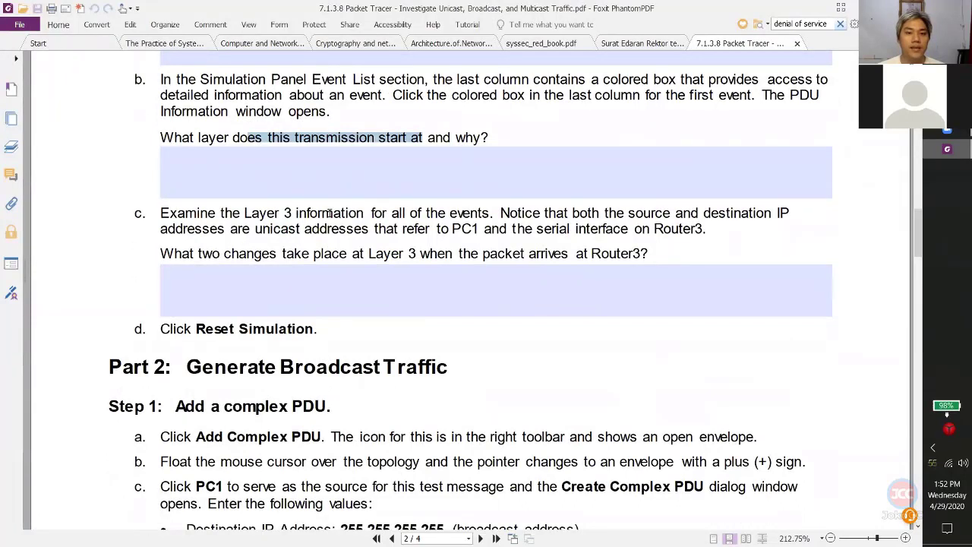
left_click_drag(500, 213, 374, 229)
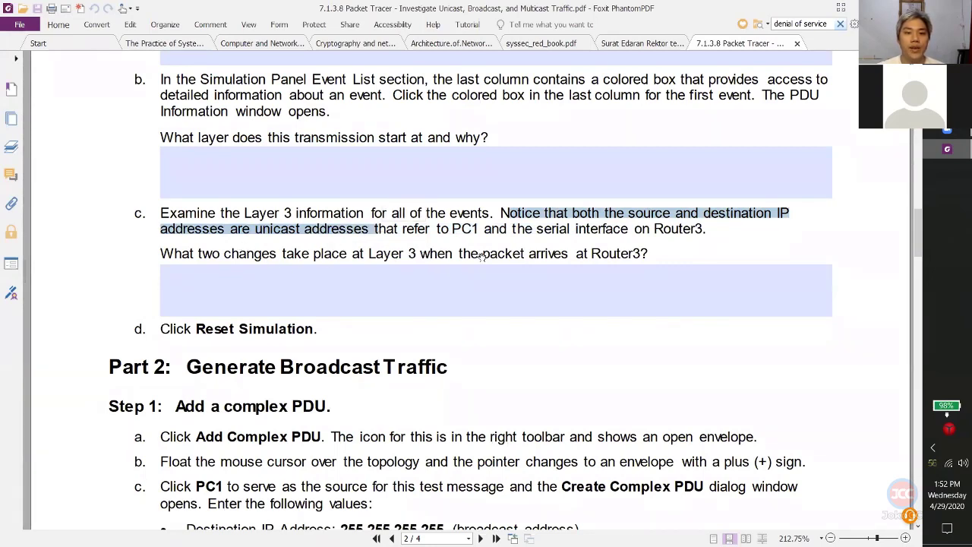
left_click_drag(295, 254, 420, 253)
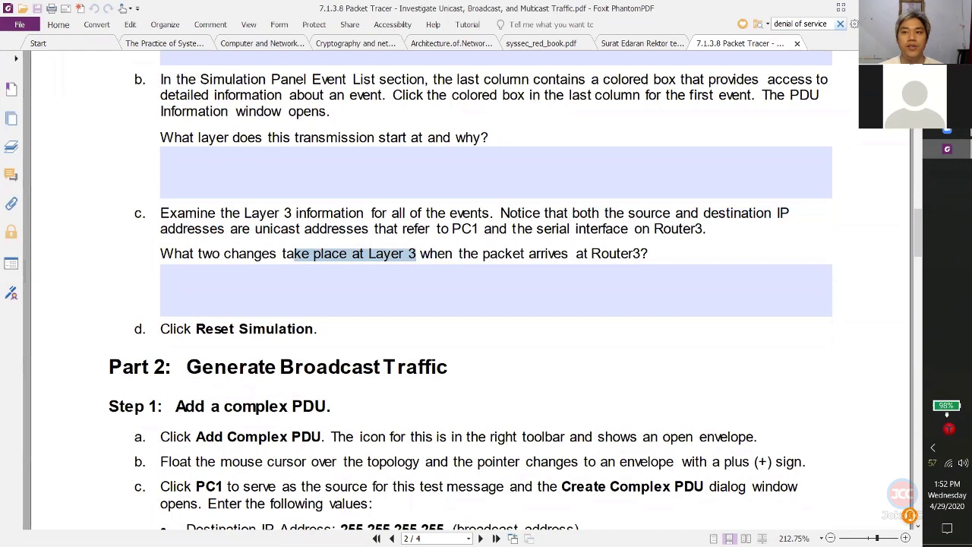
Return to Packet Tracer, close the PC1 PDU information, and open the one for the 0.003 s ICMP event at Router3.
left_click(909, 9)
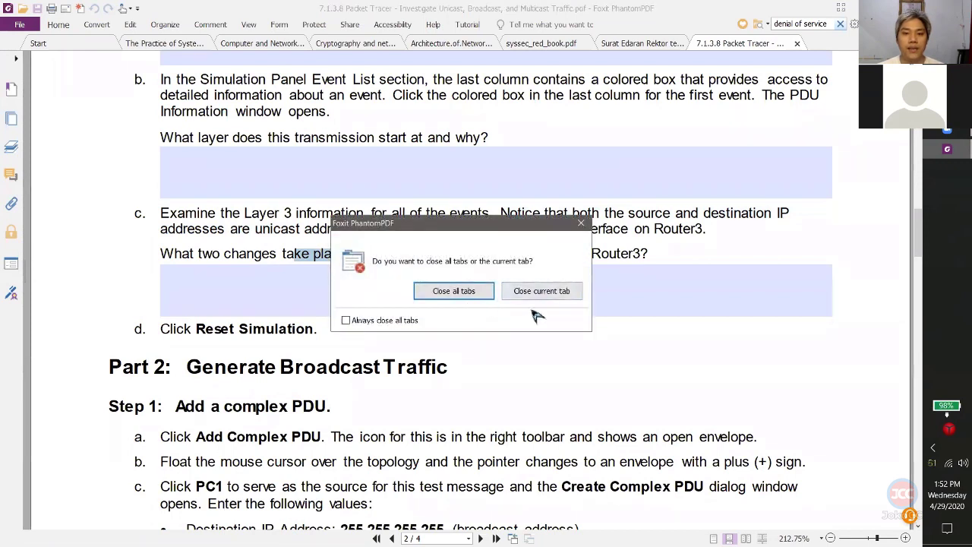
left_click(581, 223)
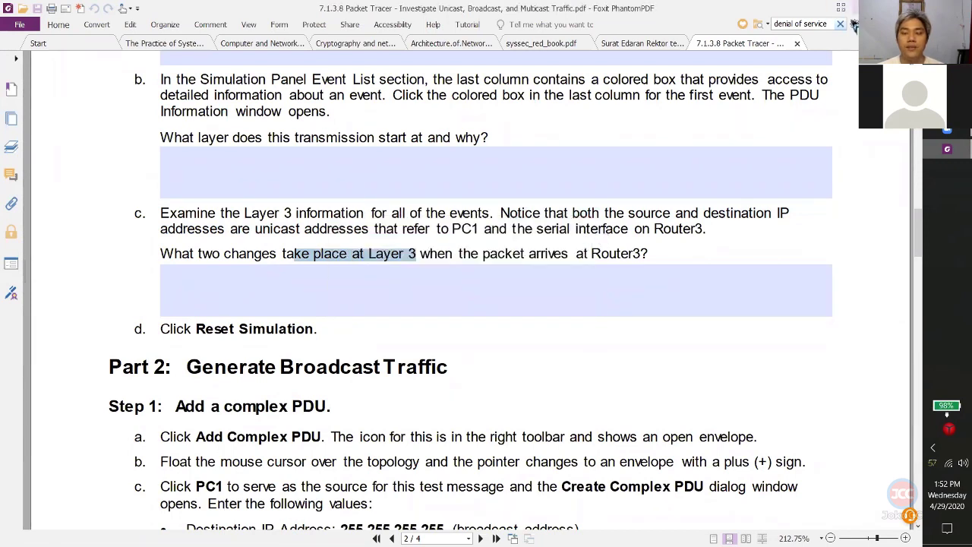
left_click(864, 8)
left_click(627, 123)
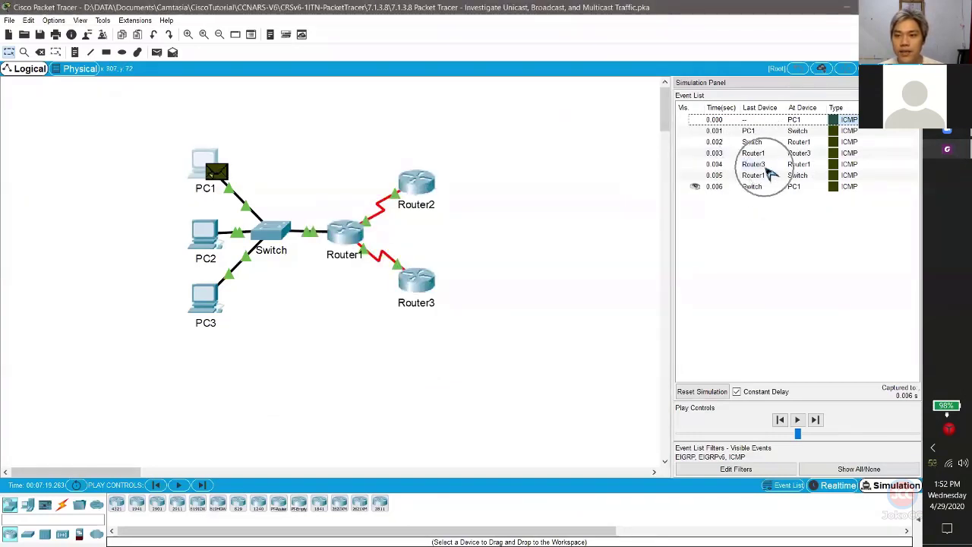
left_click(838, 156)
left_click(839, 156)
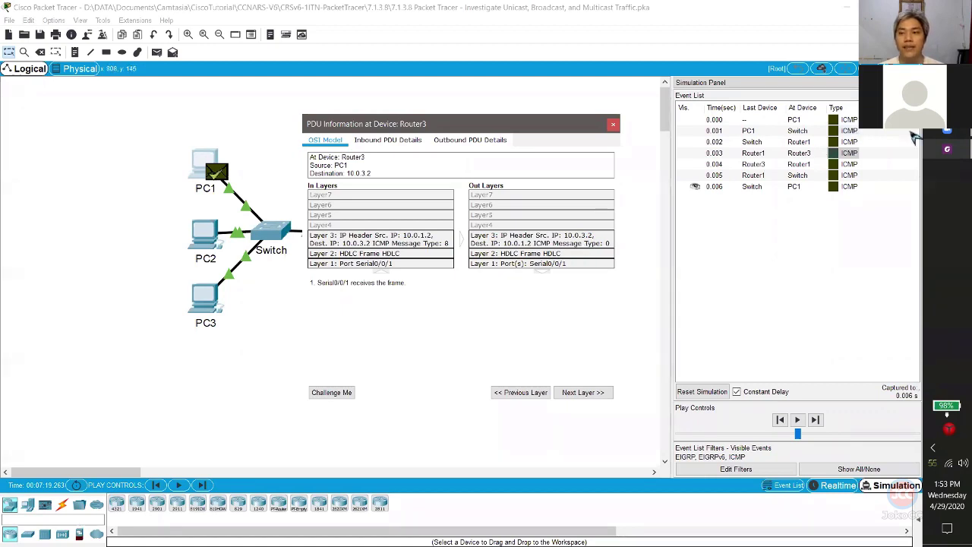
Check Step 3d in the activity PDF in Foxit PhantomPDF, and return to Packet Tracer.
key("alt+Tab")
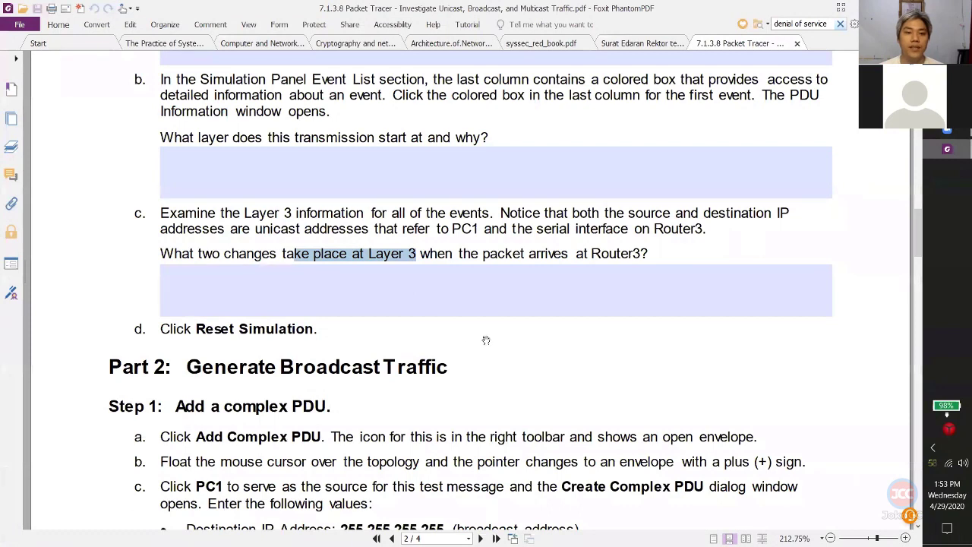
scroll(487, 334, "down", 4)
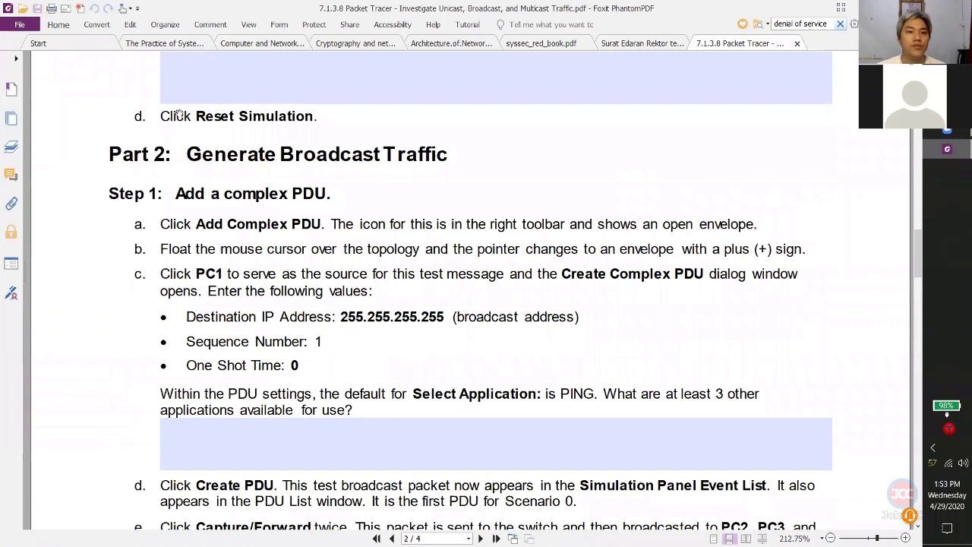
key("alt+Tab")
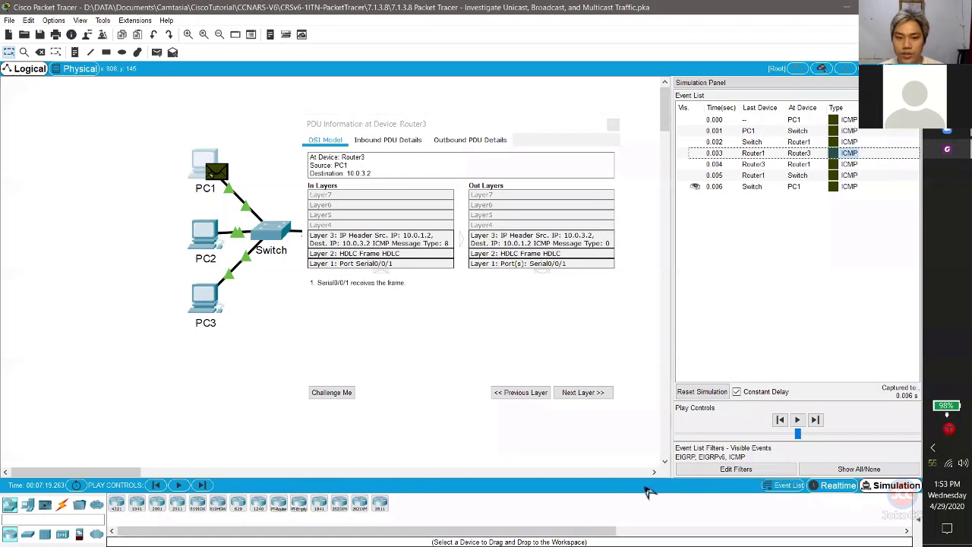
Change to Realtime mode and back to Simulation mode, and reset the simulation.
left_click(824, 490)
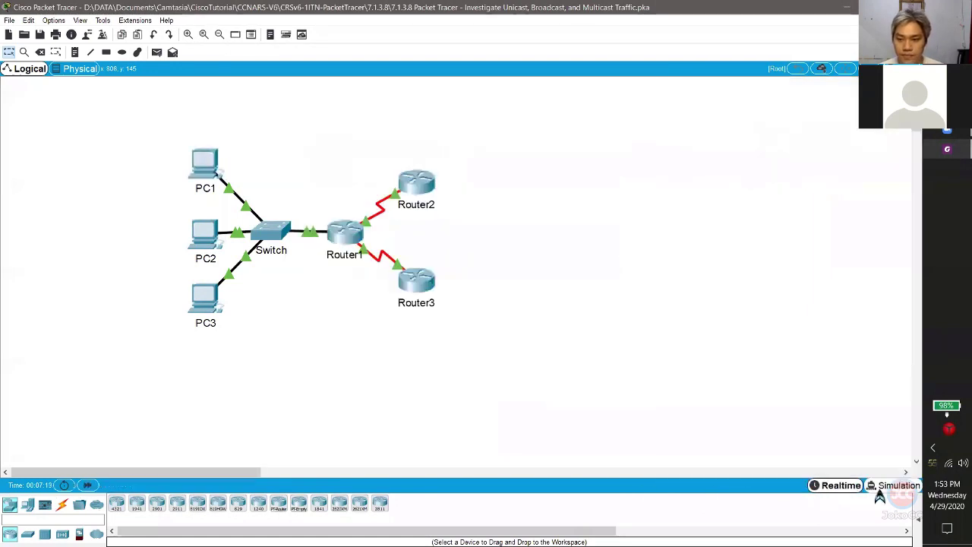
left_click(891, 492)
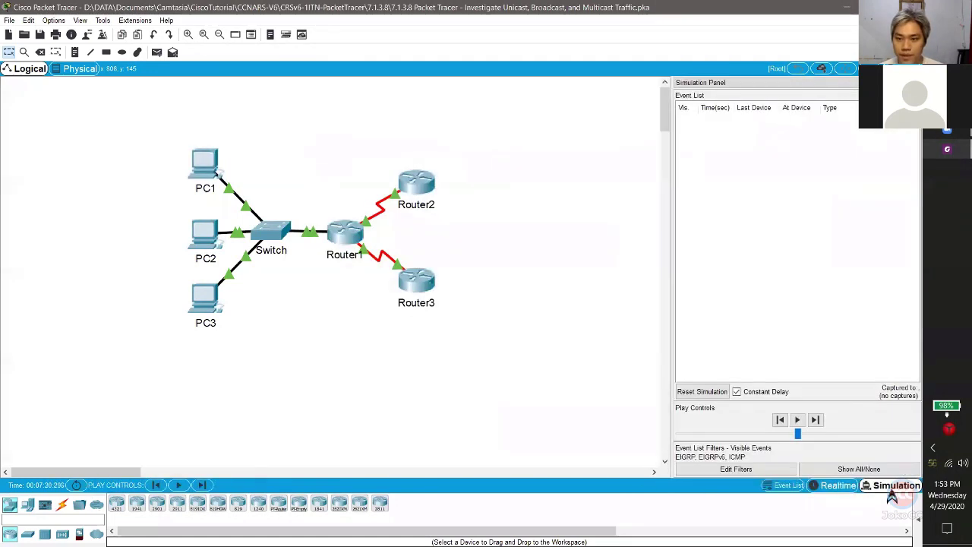
left_click(703, 395)
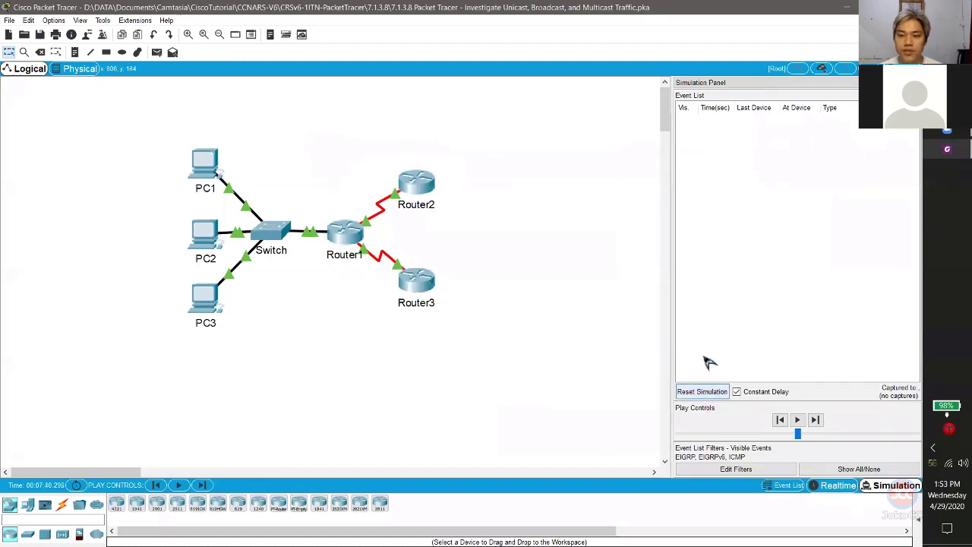
Switch to the activity PDF in Foxit PhantomPDF and read the Part 2 Step 1 instructions for adding a complex PDU.
left_click(953, 155)
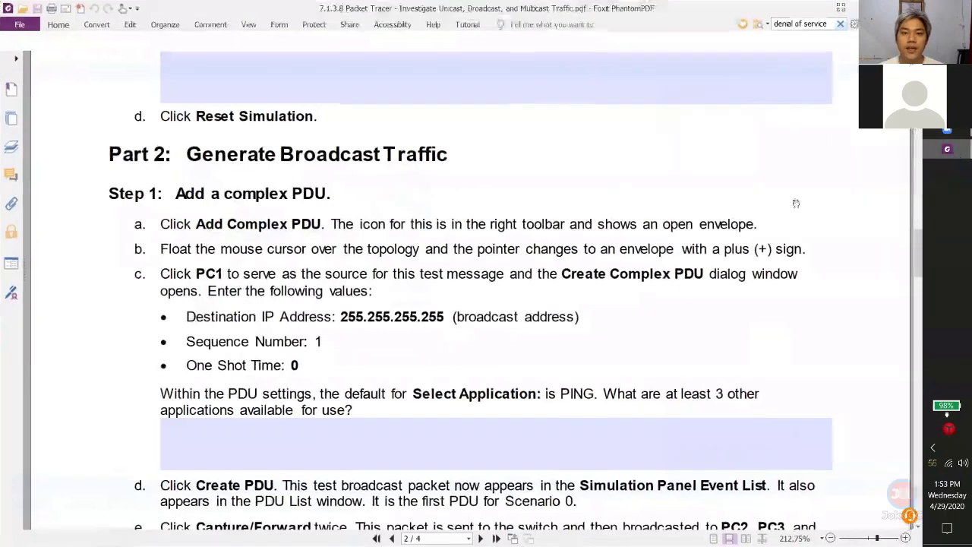
scroll(378, 239, "down", 2)
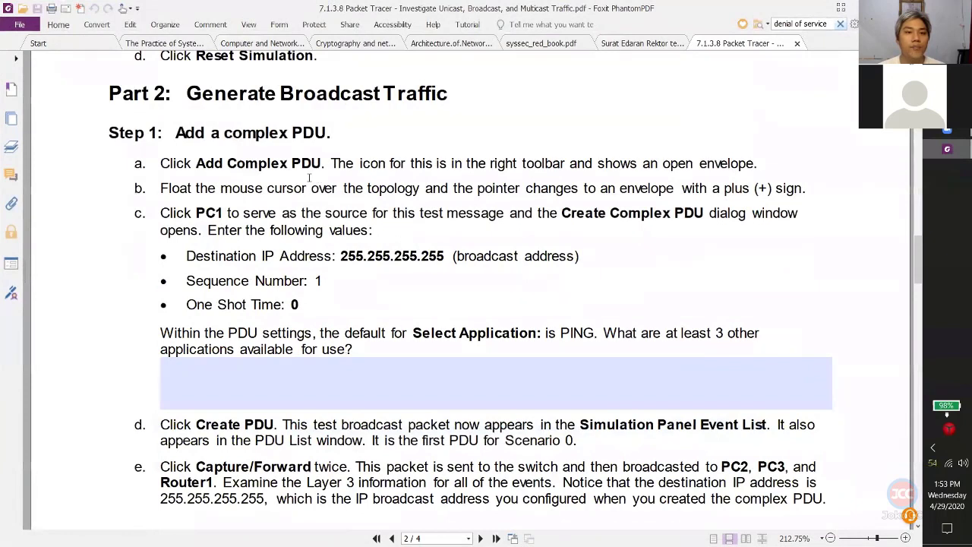
left_click_drag(204, 159, 322, 146)
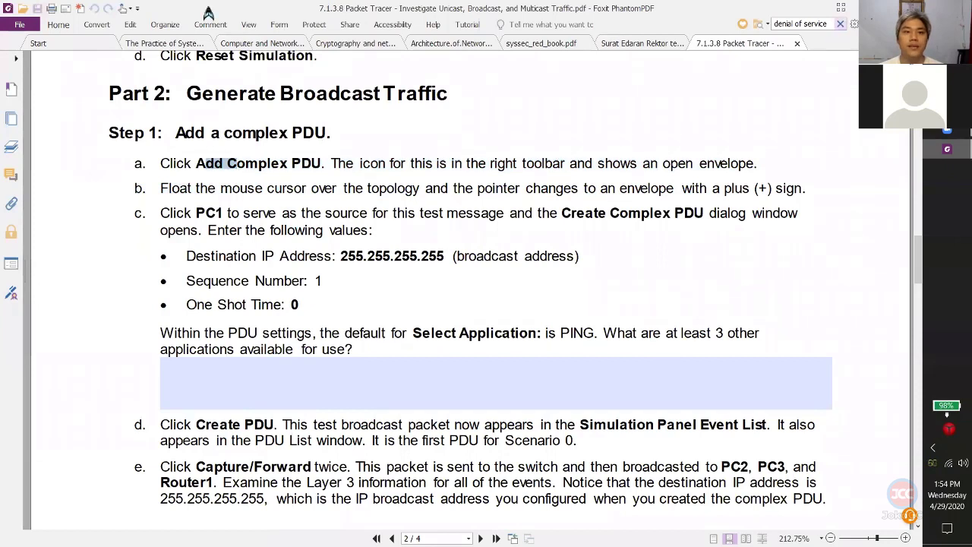
Switch to Packet Tracer and start a complex PDU with PC1 as the source device.
key("alt+Tab")
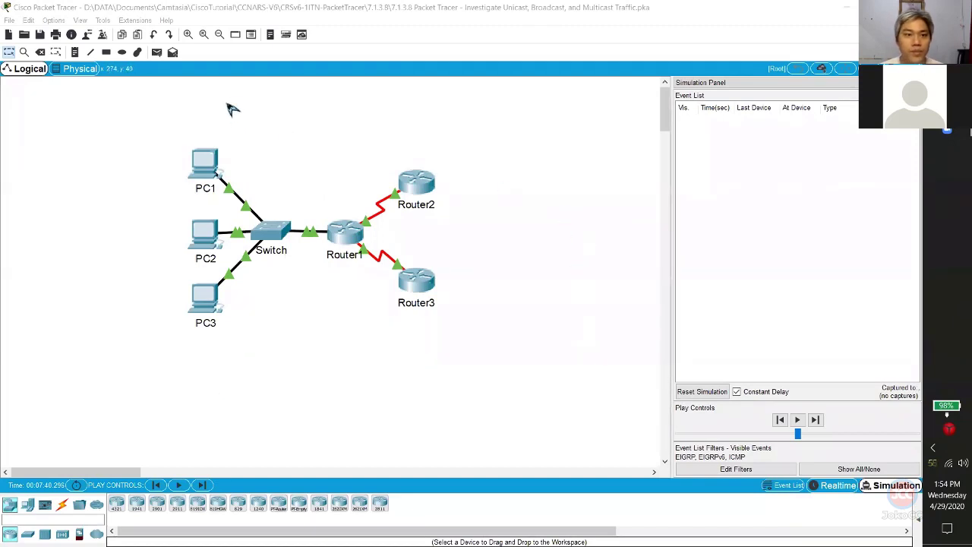
left_click(173, 53)
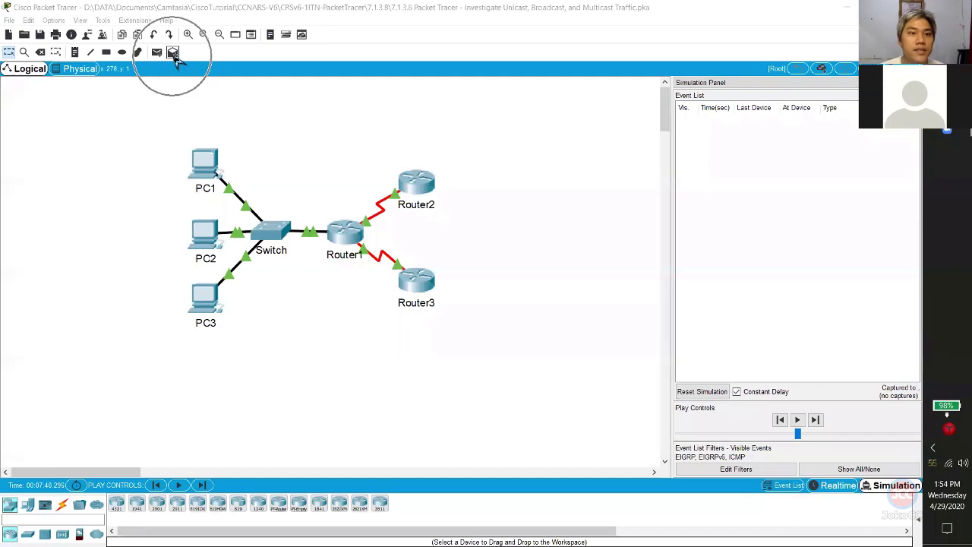
left_click(174, 54)
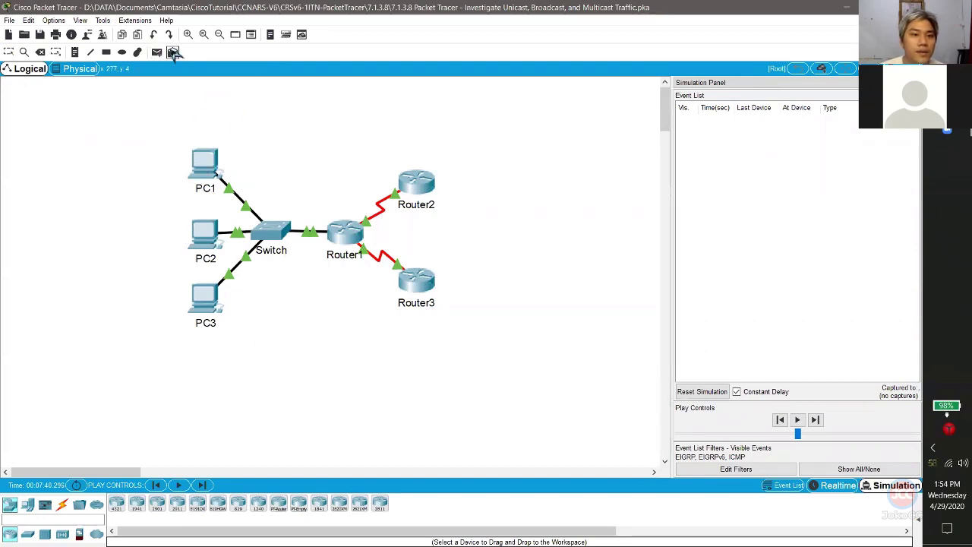
left_click(174, 55)
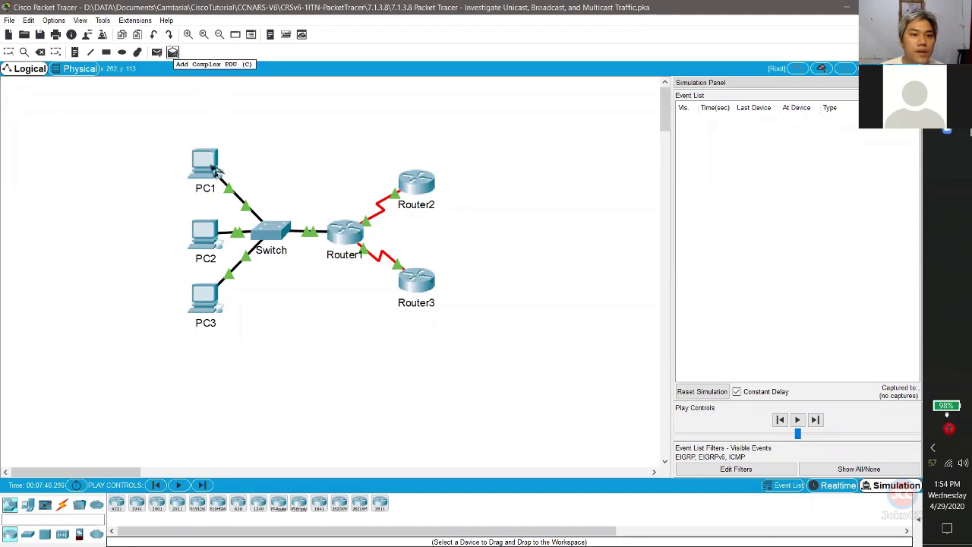
left_click(207, 163)
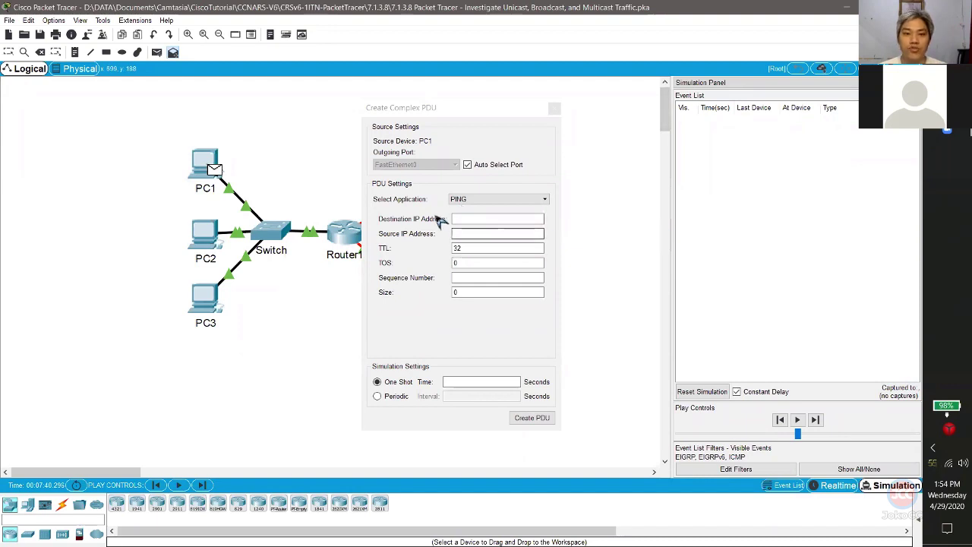
Set the complex PDU's destination IP address to 255.255.255.255, sequence number to 1 and one-shot time to 0 seconds.
left_click(464, 220)
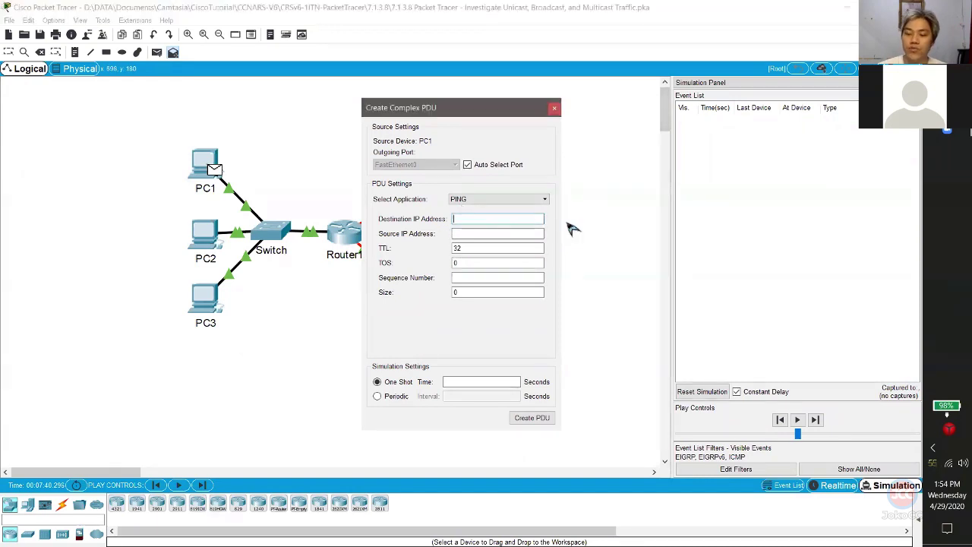
type("255.255.255.255")
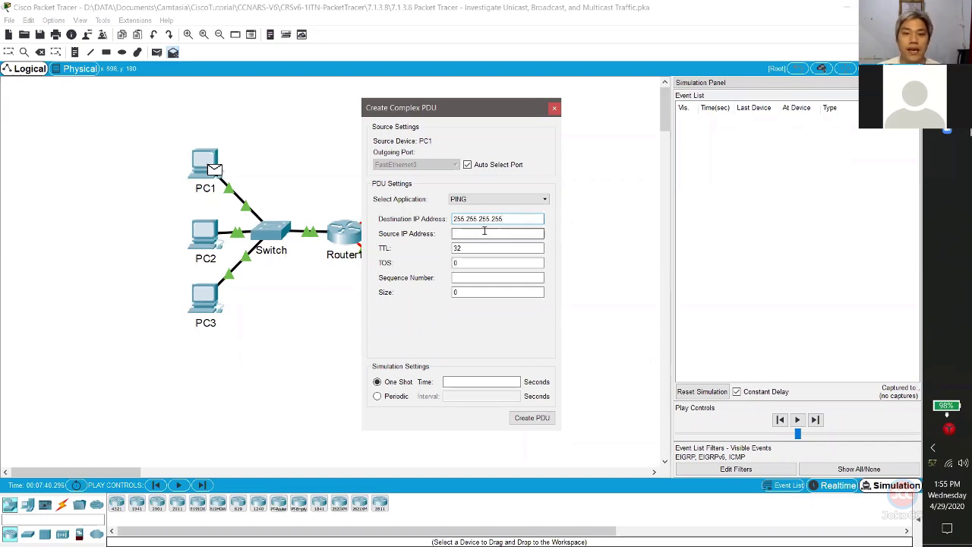
left_click_drag(505, 219, 437, 213)
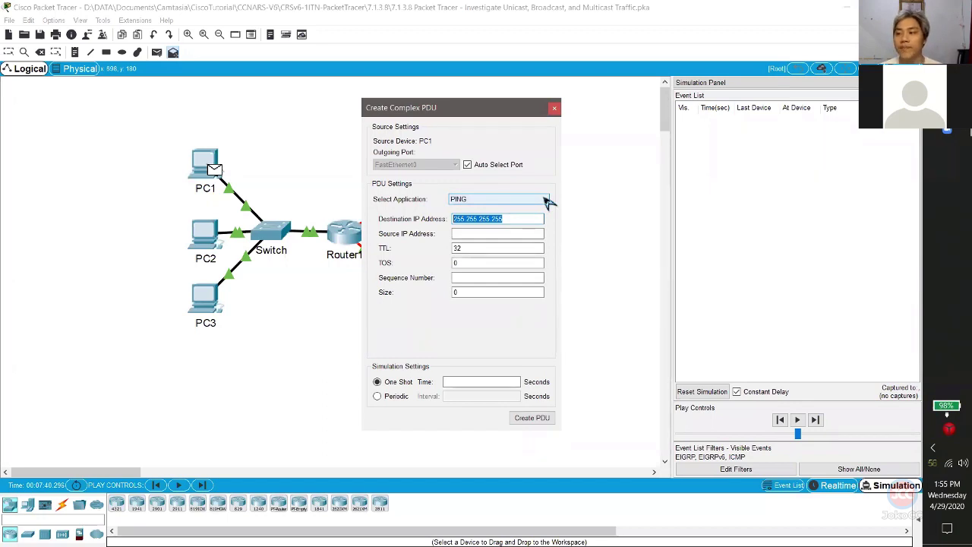
left_click(481, 281)
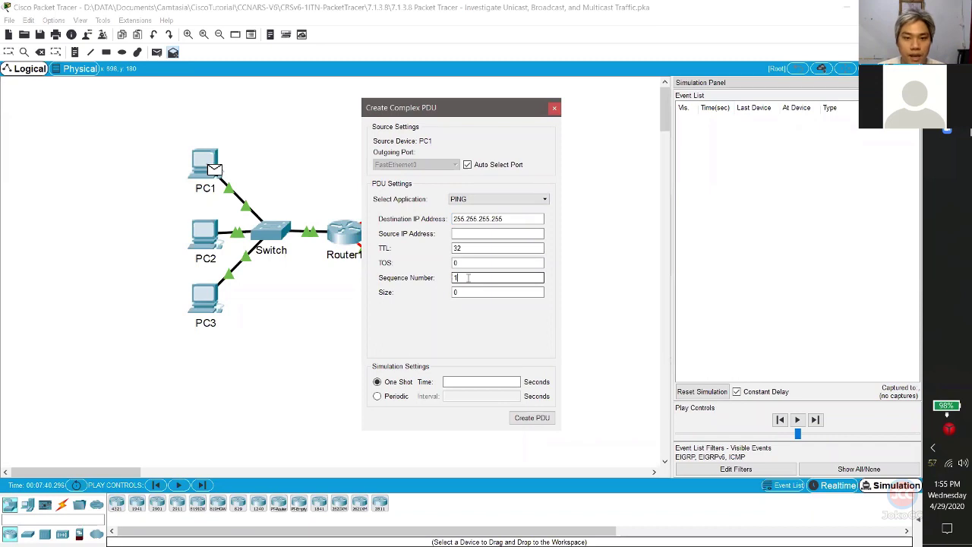
left_click(502, 382)
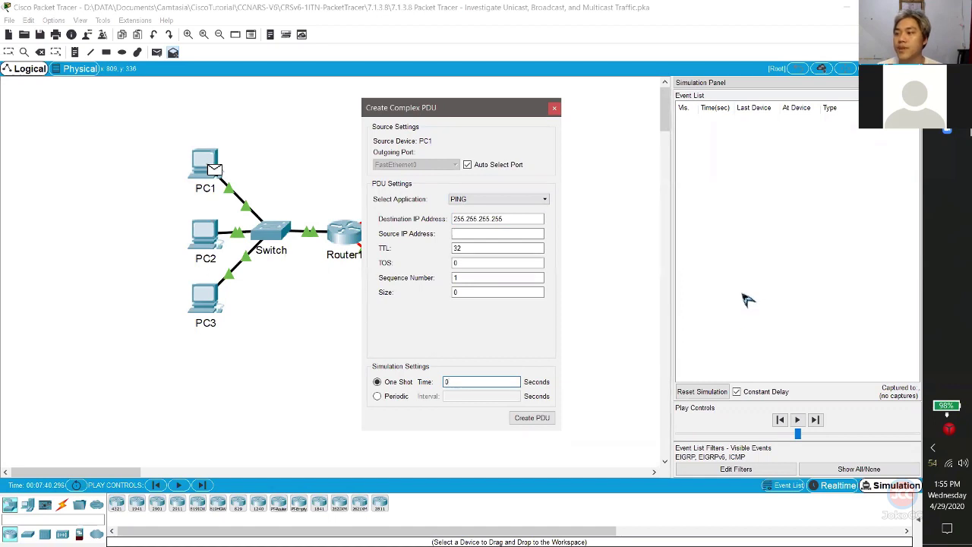
Check the available applications, keep PING selected, and create the complex PDU from PC1.
left_click(543, 199)
left_click(543, 199)
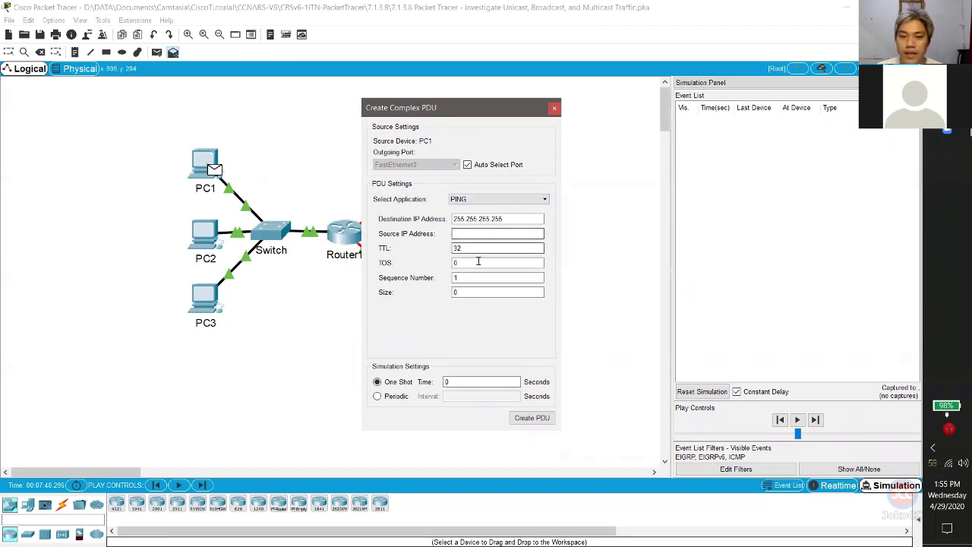
left_click(544, 200)
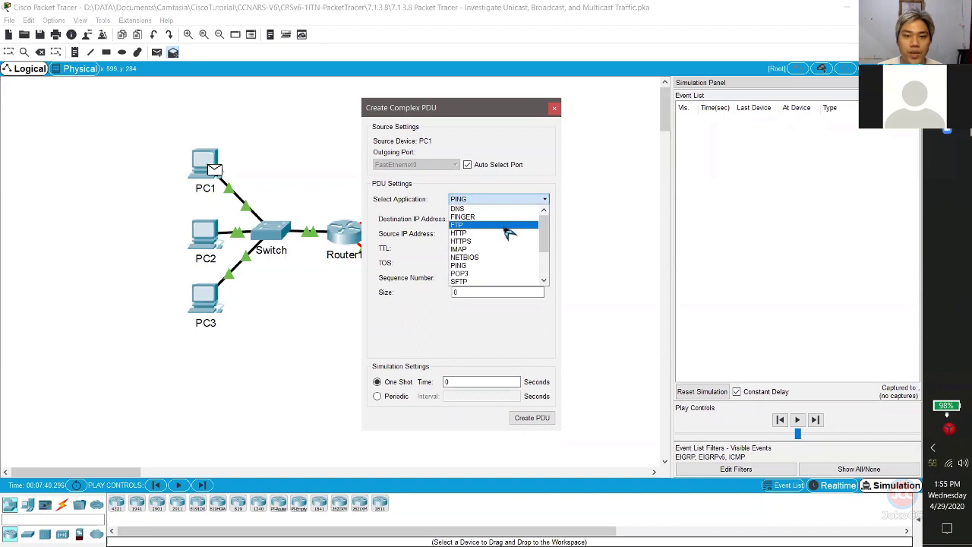
left_click_drag(542, 247, 545, 218)
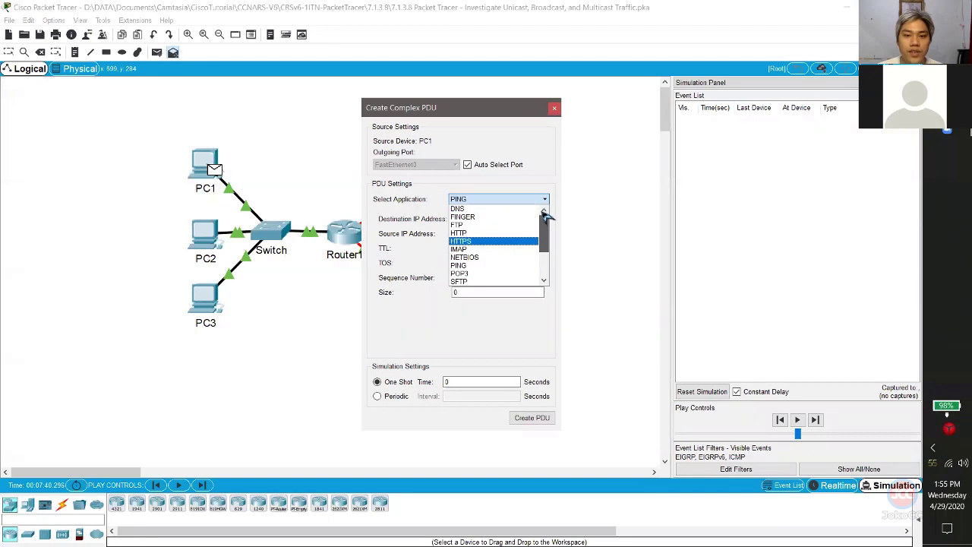
left_click(548, 166)
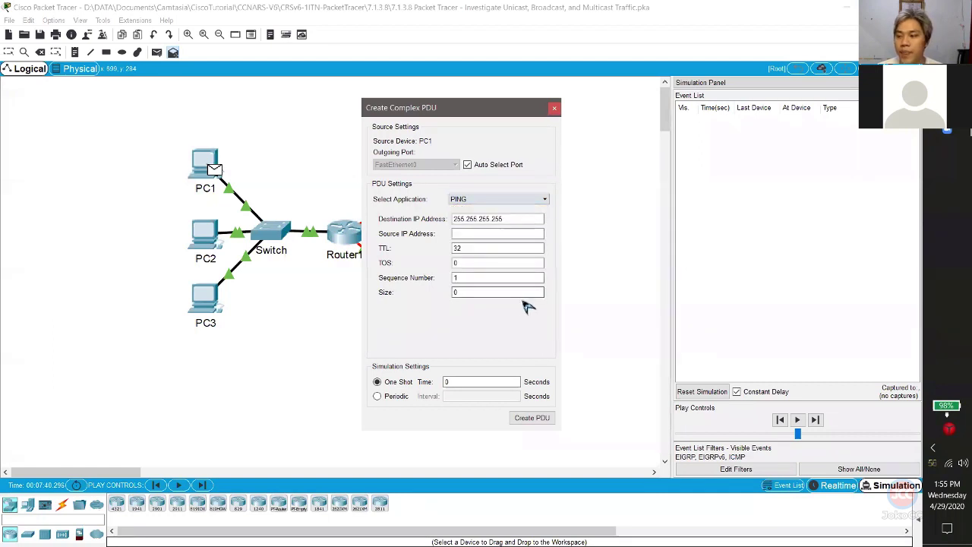
left_click(541, 419)
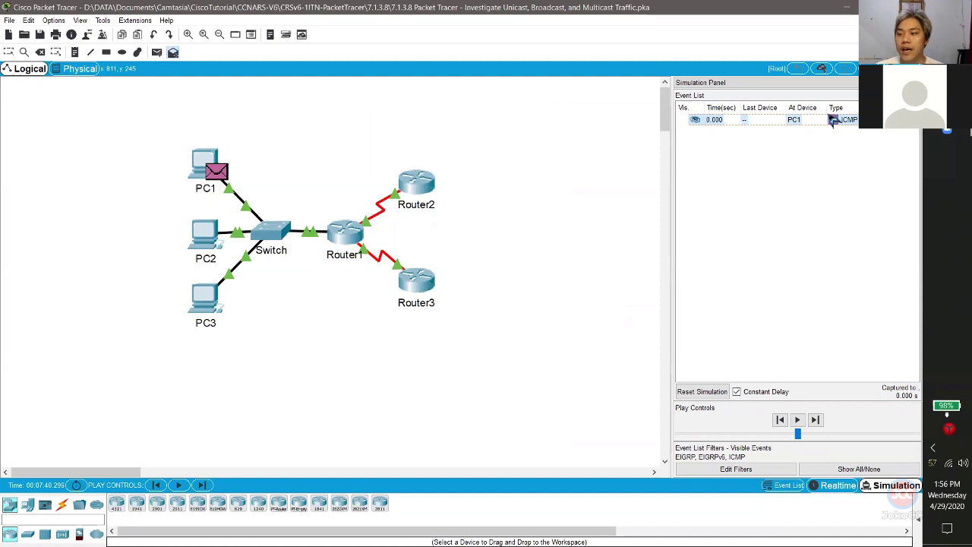
Capture the broadcast's hop from PC1 to the switch and examine the OSI layer information of the PDU at PC1.
key("ctrl")
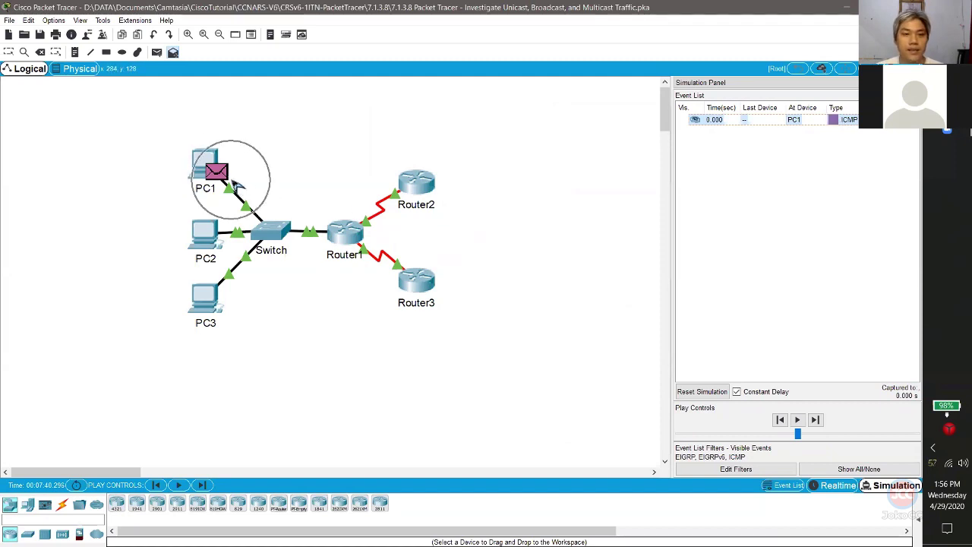
left_click(818, 422)
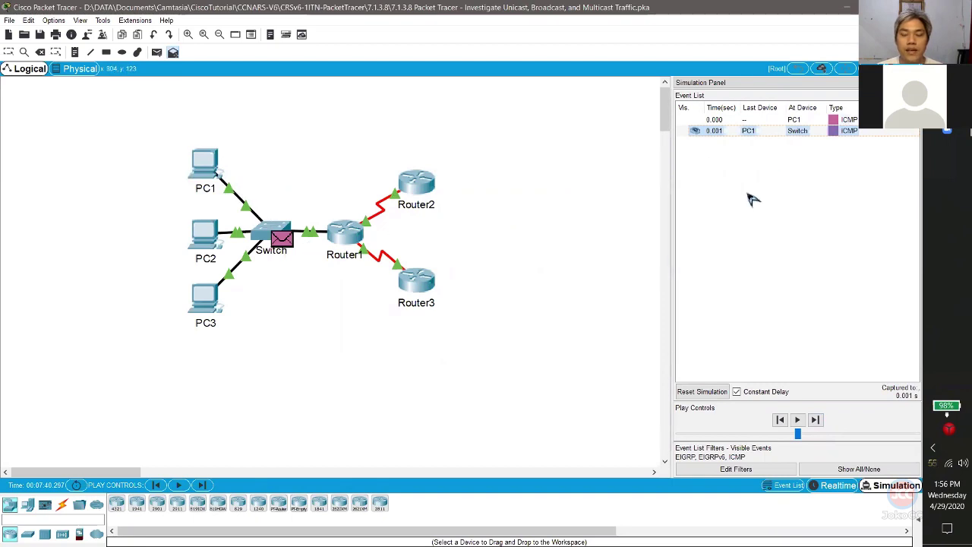
mouse_move(278, 251)
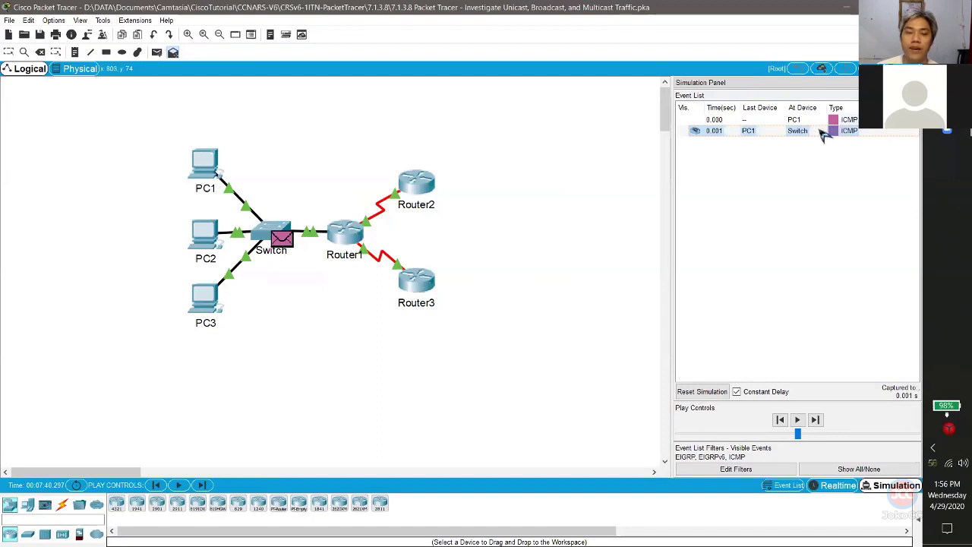
left_click(839, 120)
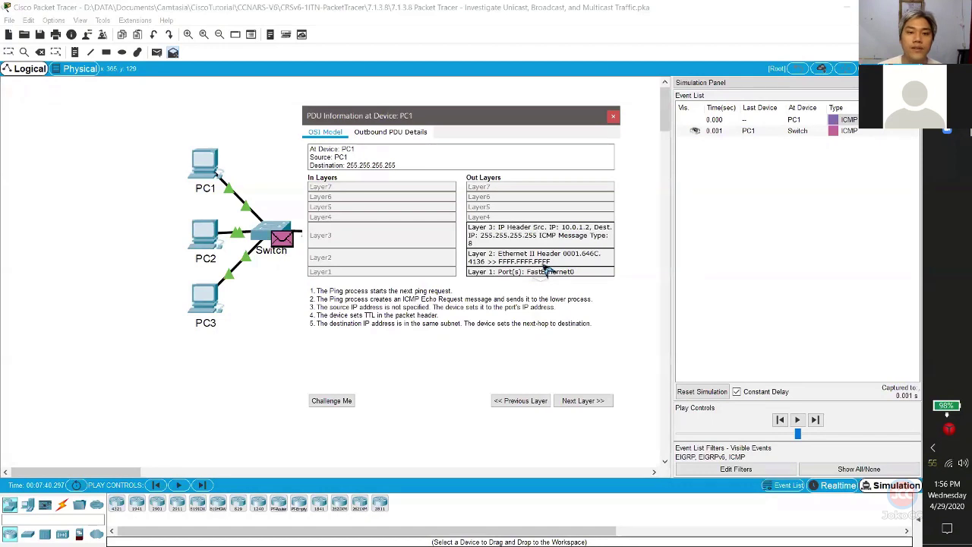
left_click(613, 115)
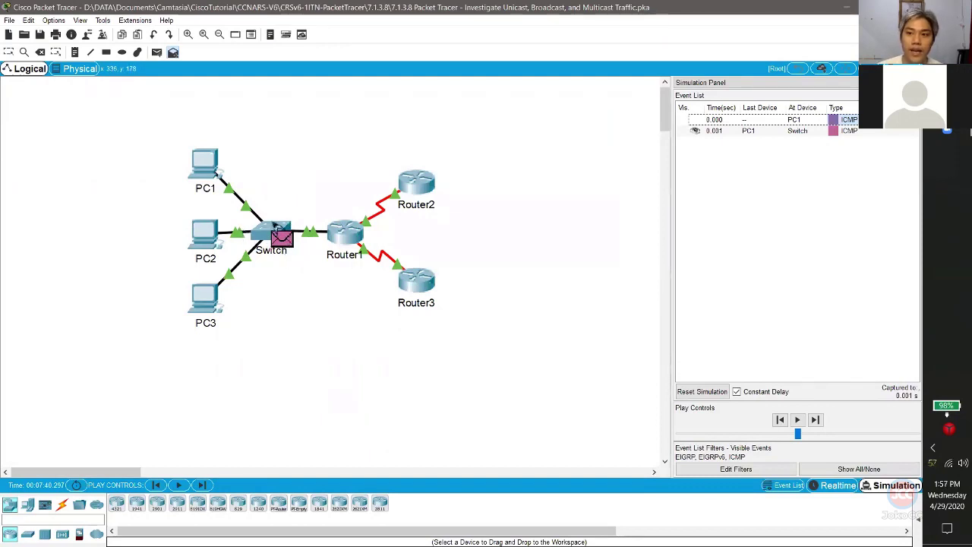
Advance the broadcast from the switch to its connected devices and examine the PDU's In and Out Layers at Router1.
left_click(815, 420)
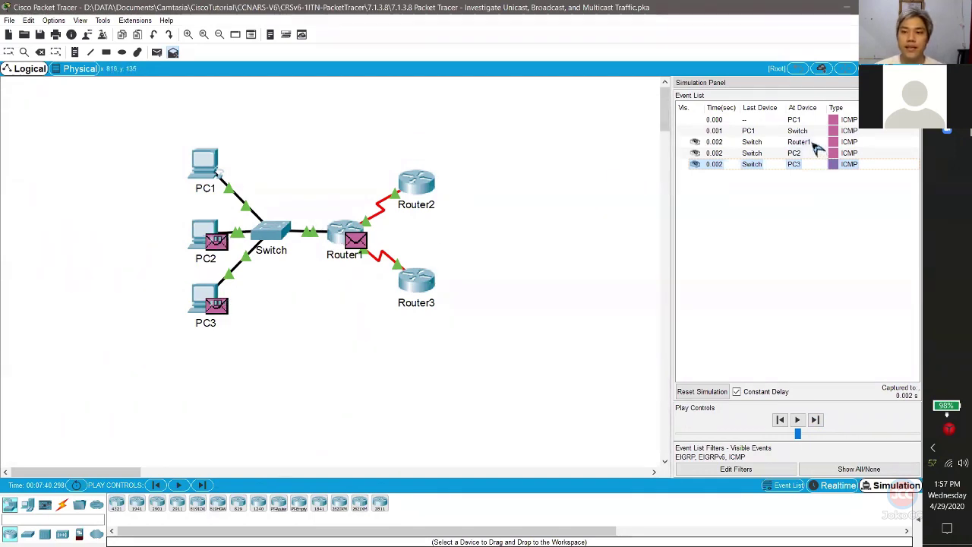
left_click(796, 159)
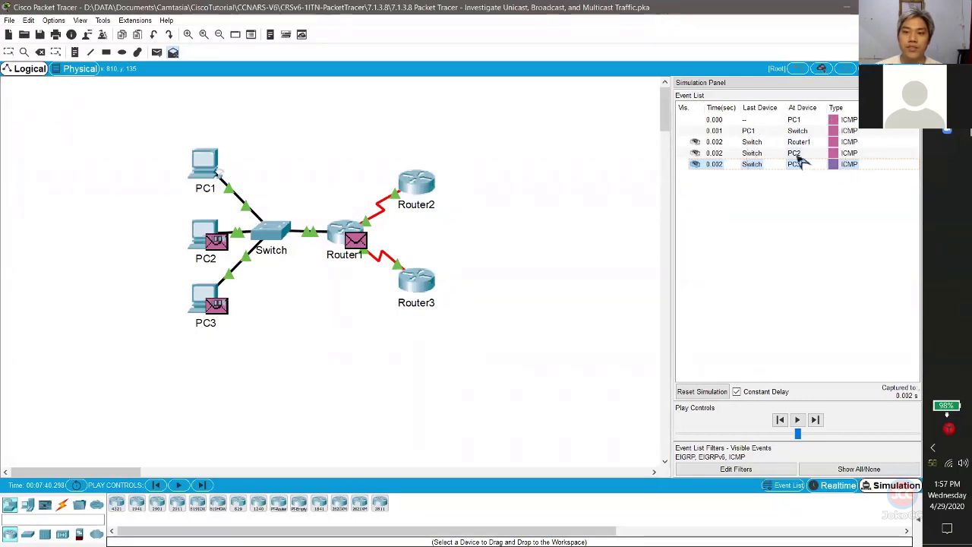
left_click(802, 168)
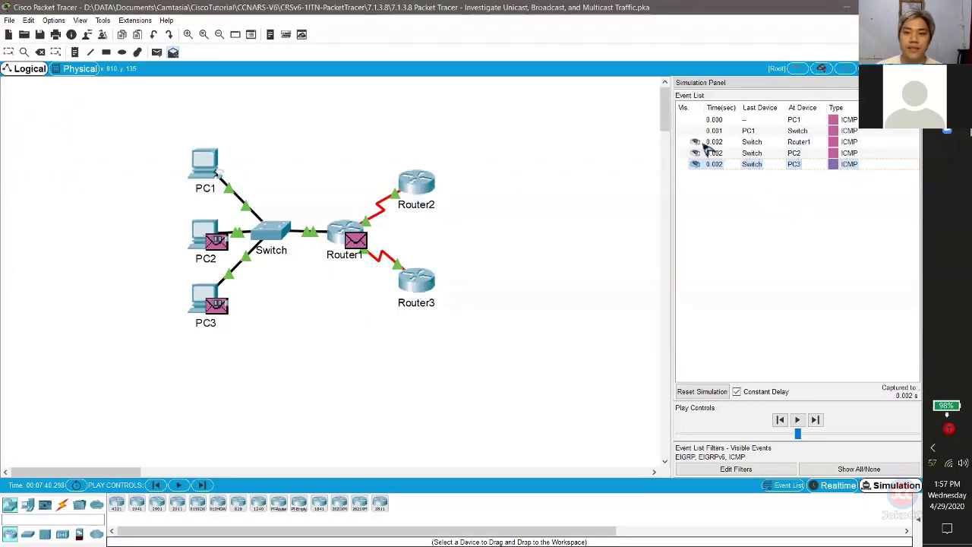
left_click(838, 143)
left_click(838, 143)
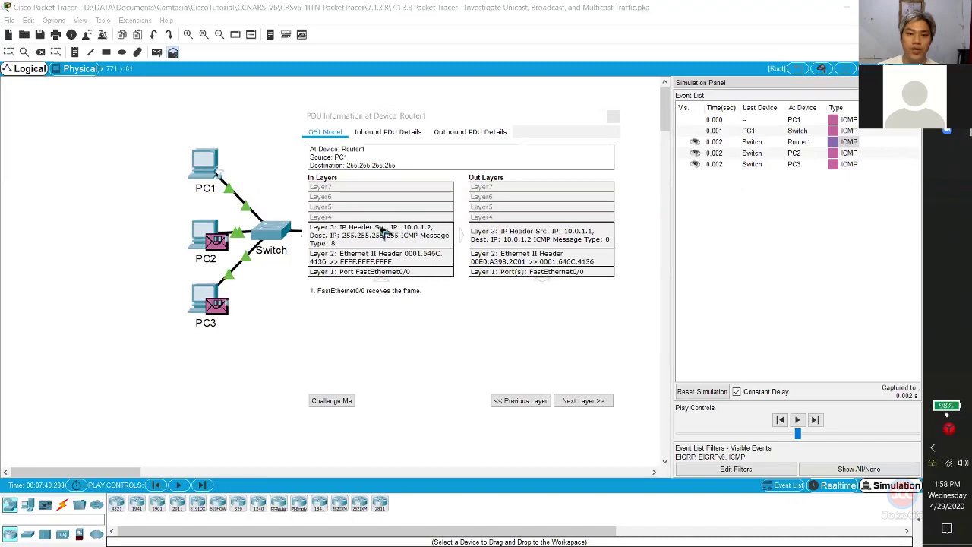
left_click(613, 116)
Examine the OSI layer information of the broadcast PDU at PC2 and at PC3.
left_click(834, 152)
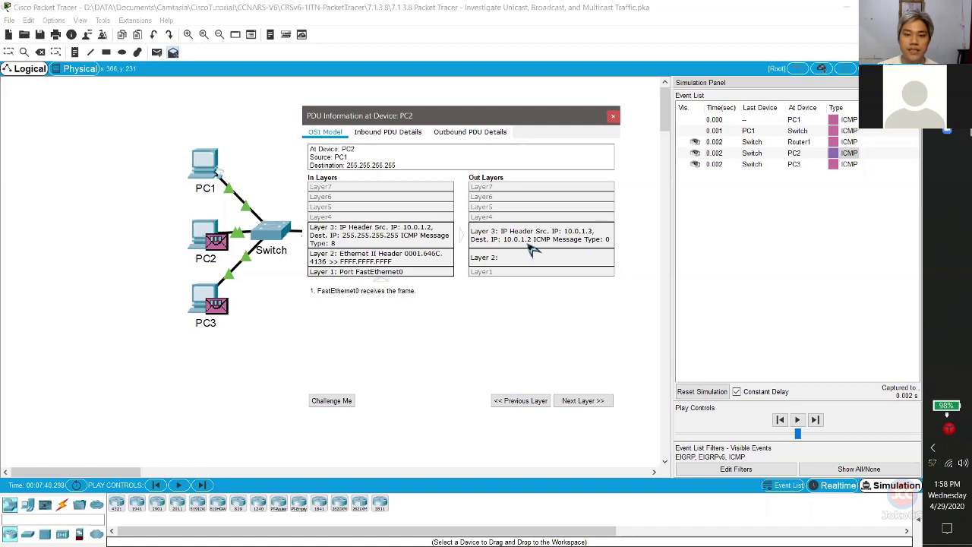
left_click(613, 116)
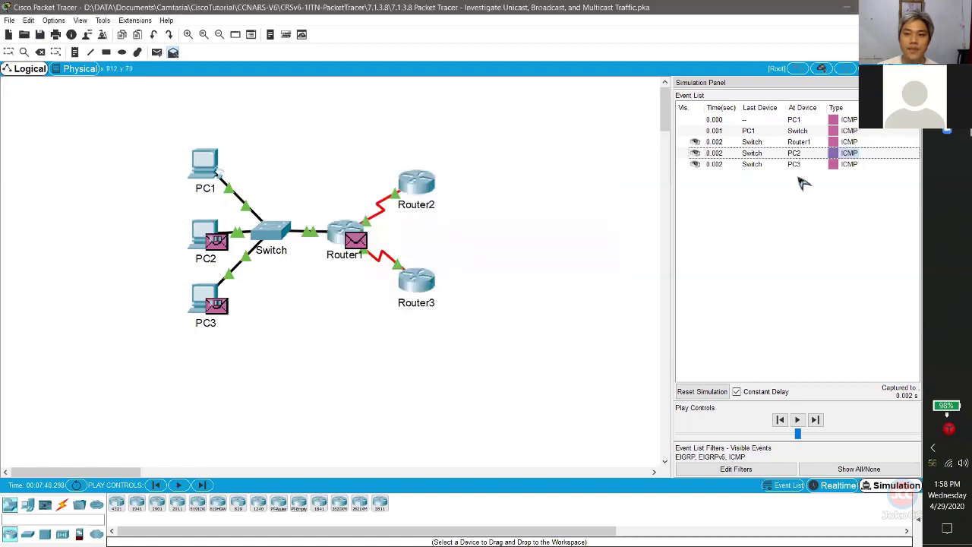
left_click(835, 165)
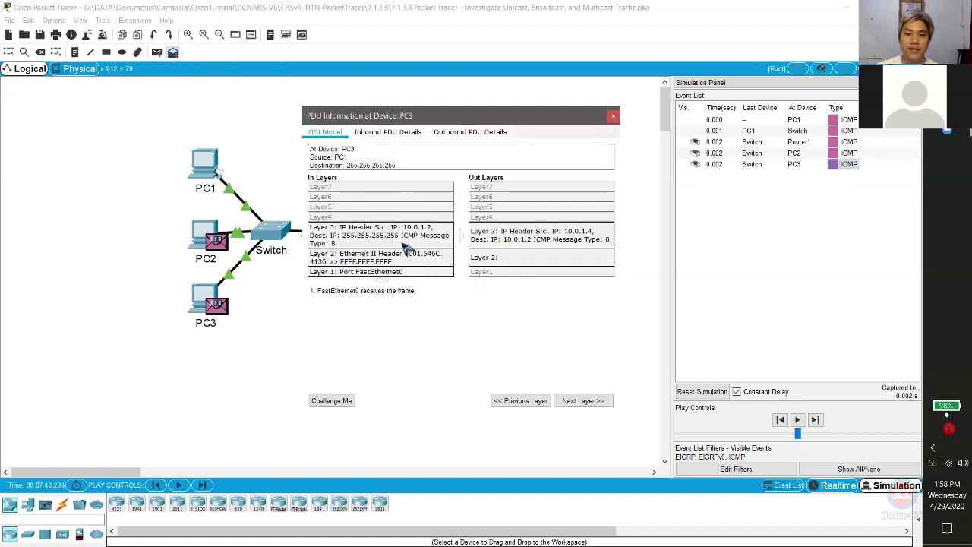
left_click(613, 118)
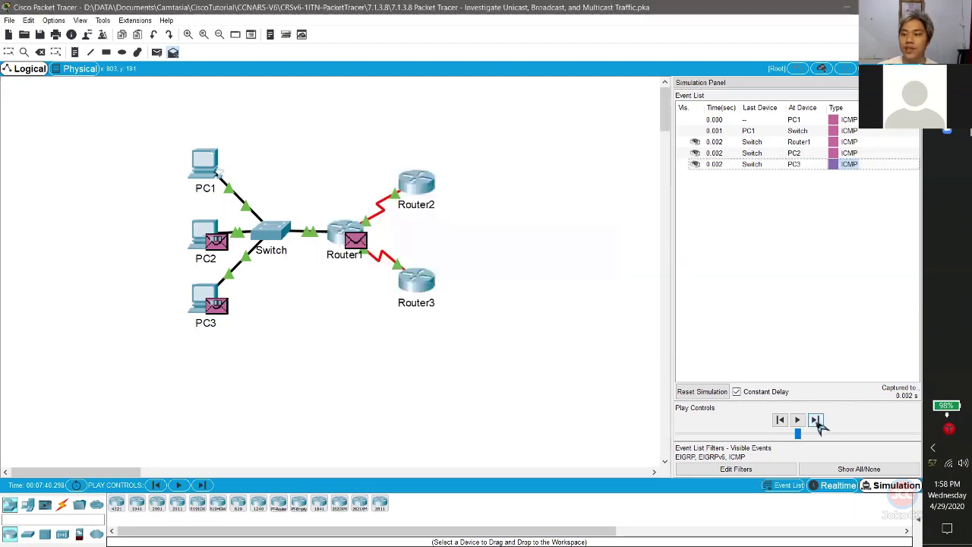
Advance the simulation by two events to bring Router1's reply through the switch back to PC1.
left_click(816, 420)
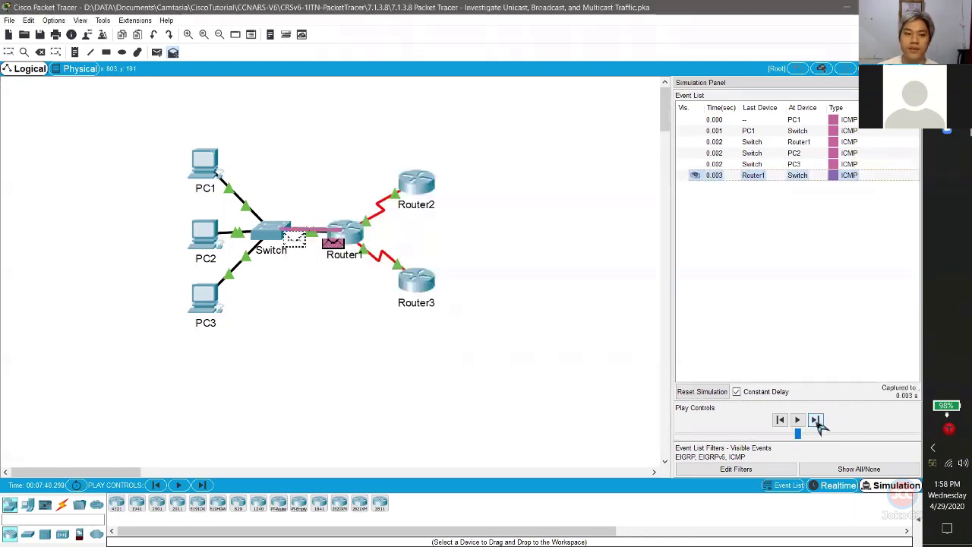
left_click(816, 420)
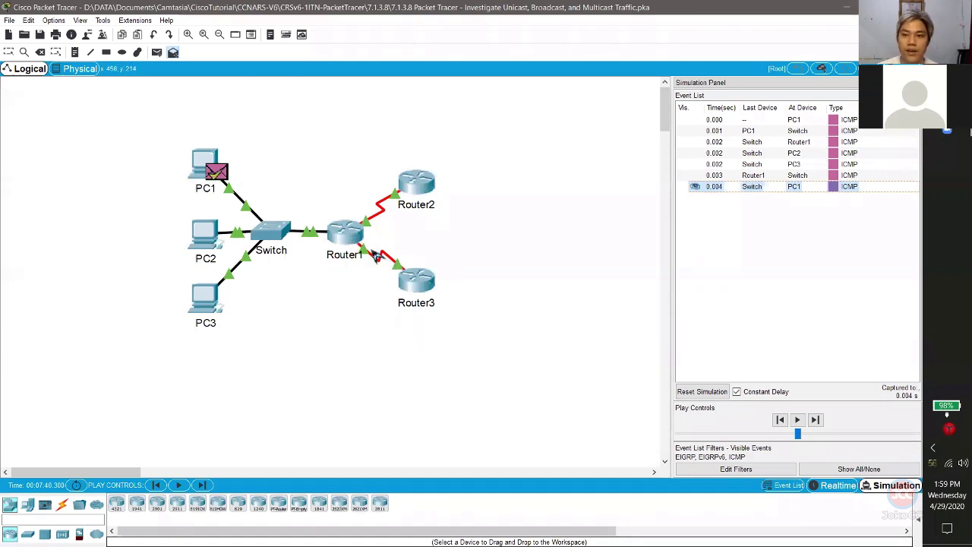
mouse_move(376, 257)
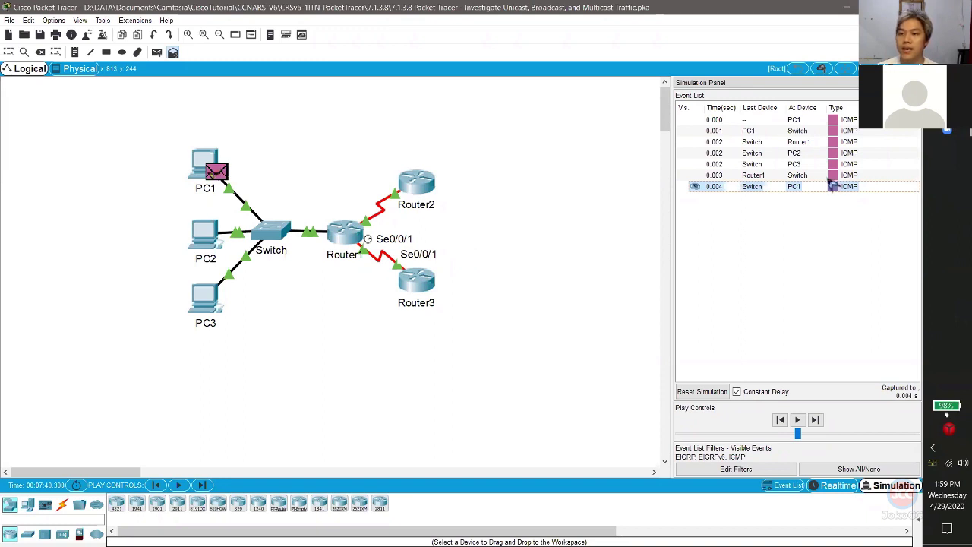
Read the Part 3 multicast traffic instructions in the PT Activity window and return to the topology.
mouse_move(946, 111)
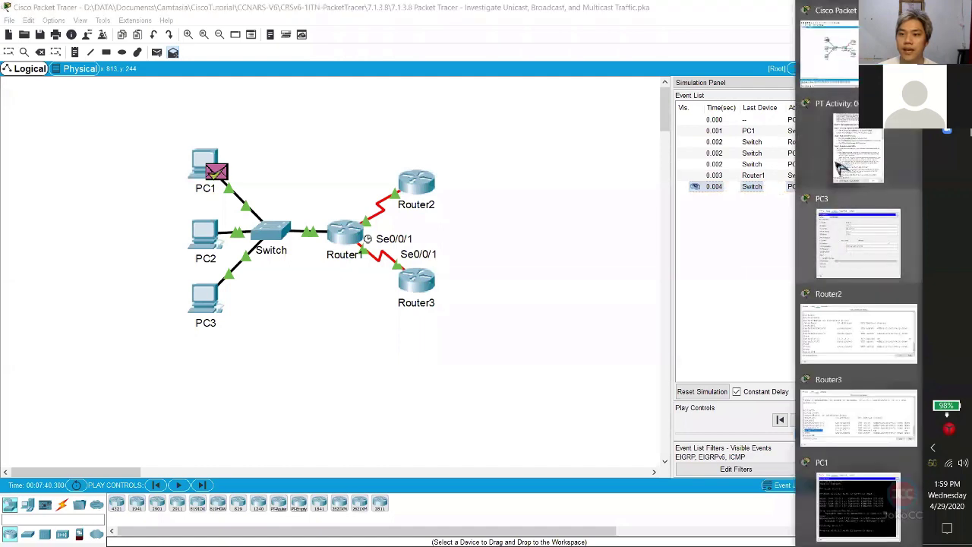
left_click(839, 167)
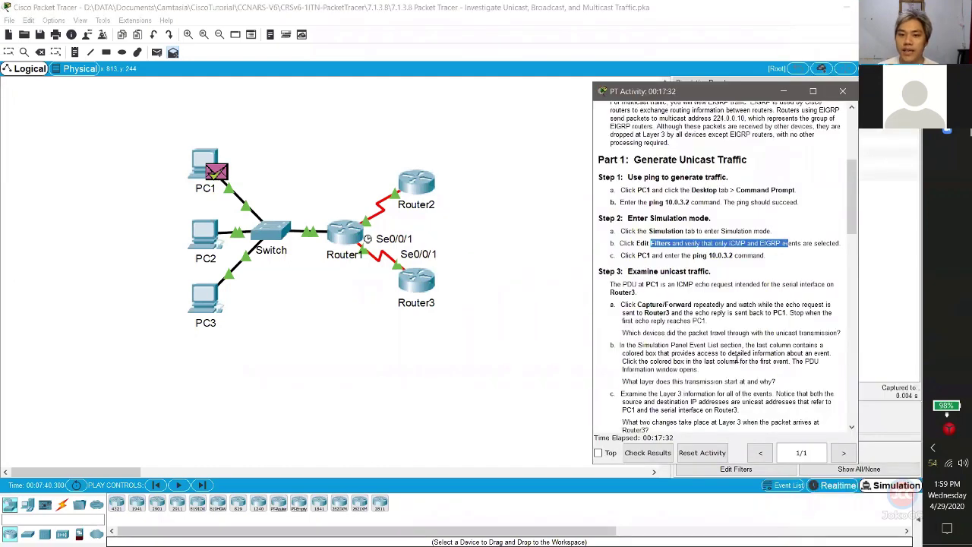
scroll(735, 361, "down", 15)
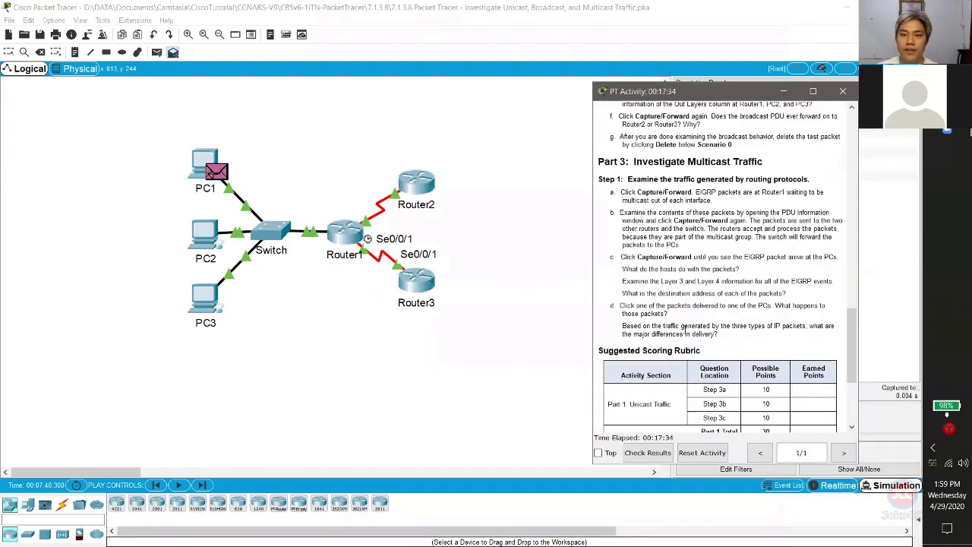
left_click_drag(666, 161, 765, 179)
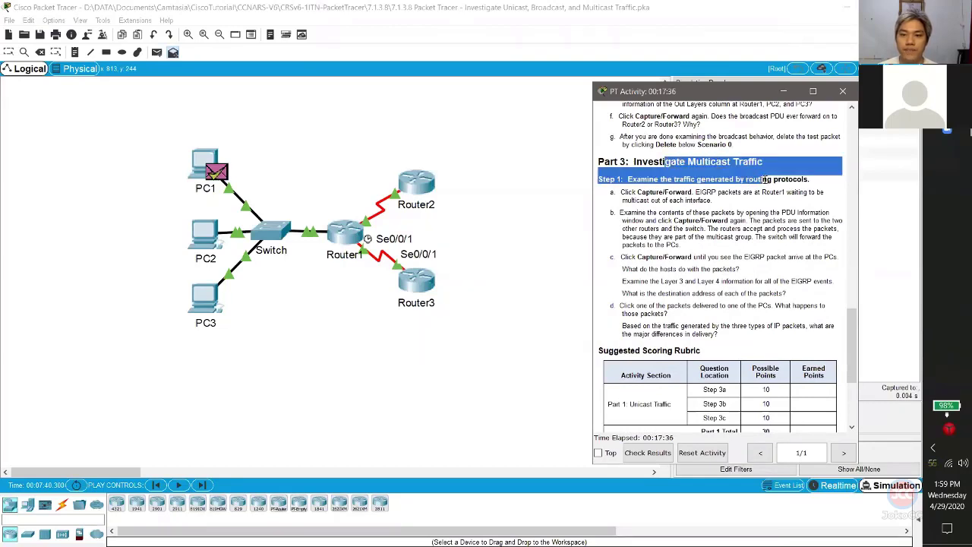
left_click(682, 216)
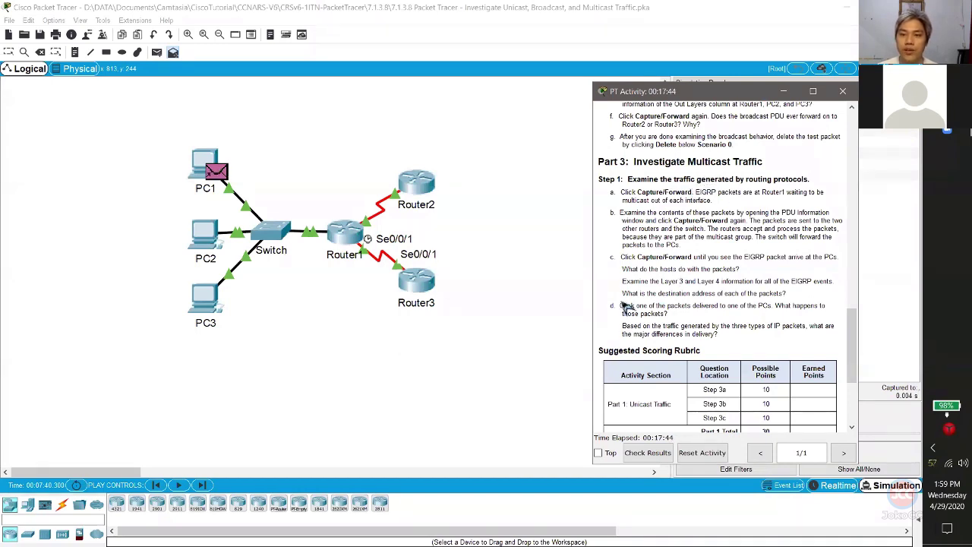
left_click(535, 347)
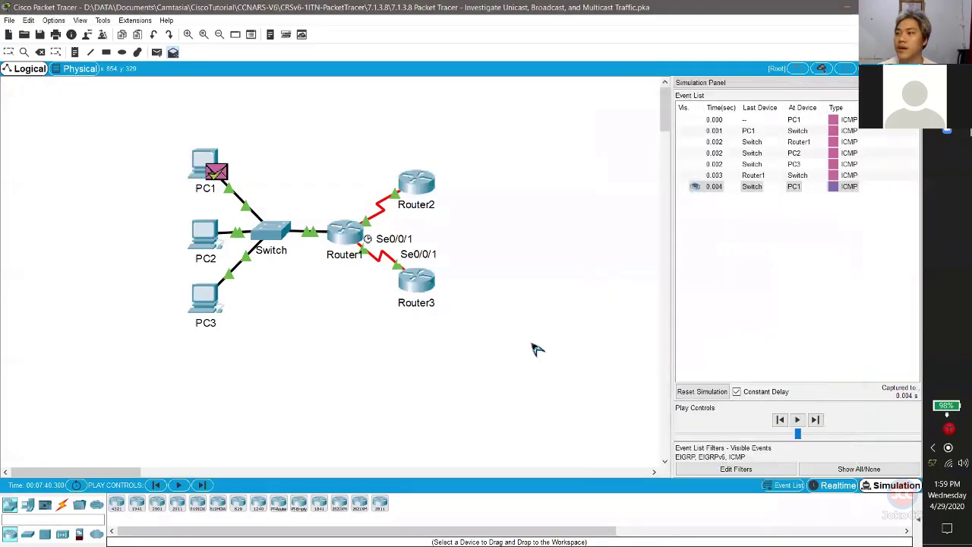
Change to Realtime mode and back to Simulation mode twice to restart the event capture.
left_click(831, 487)
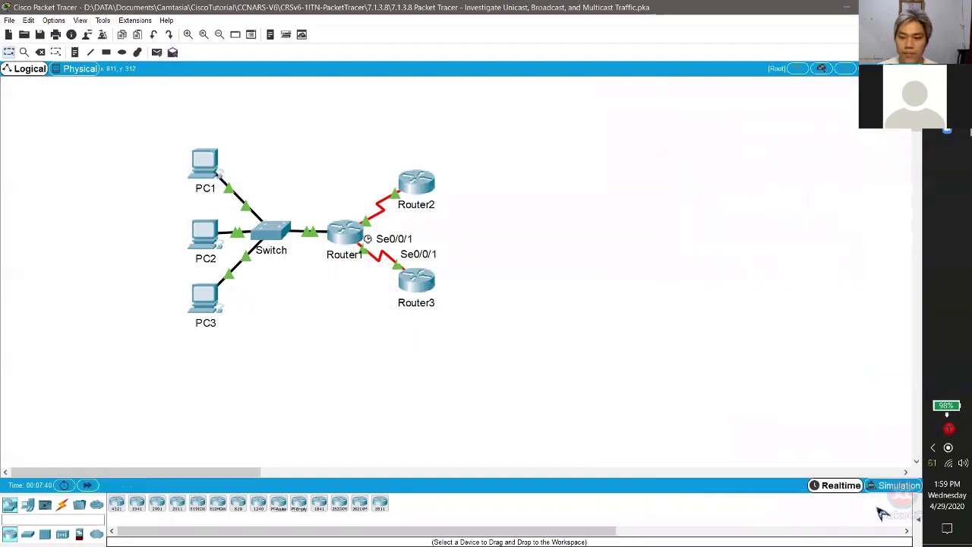
left_click(878, 490)
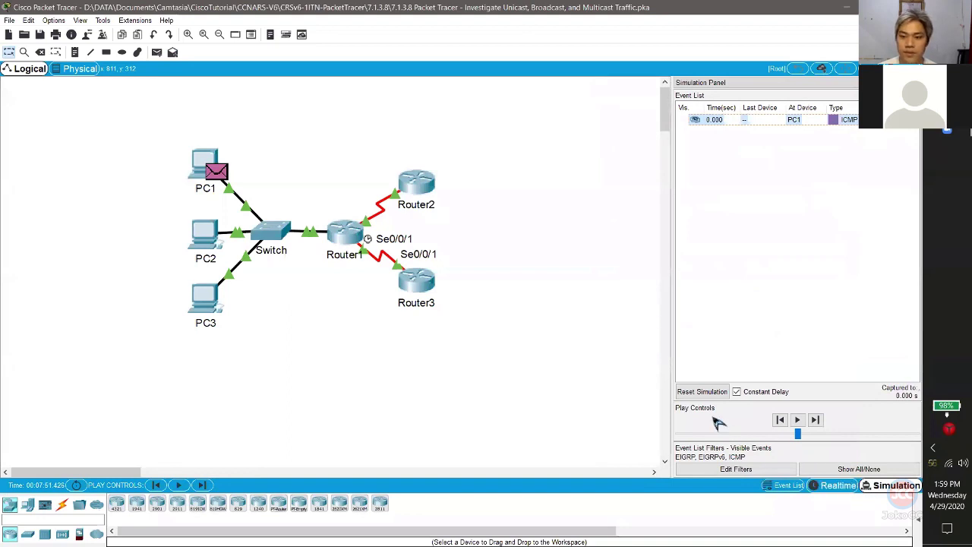
left_click(832, 486)
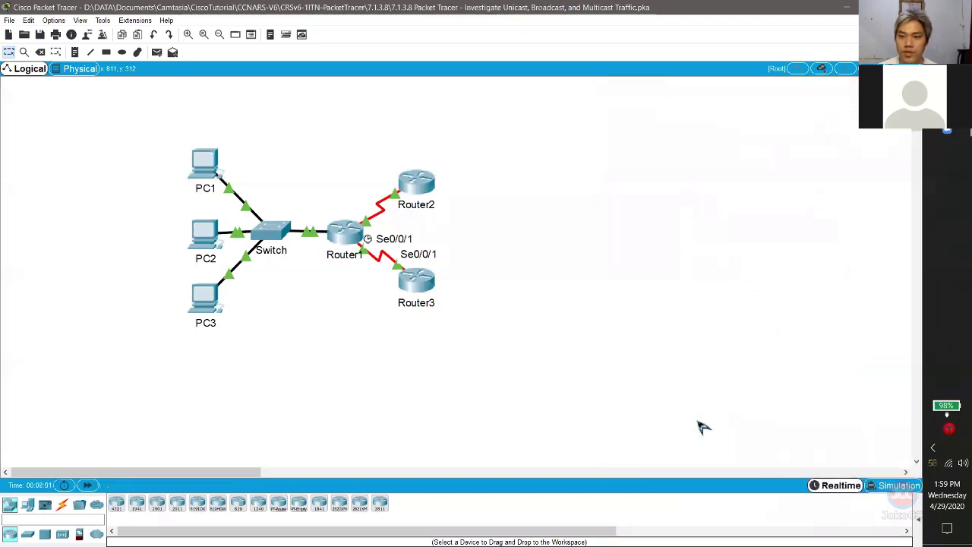
left_click(896, 485)
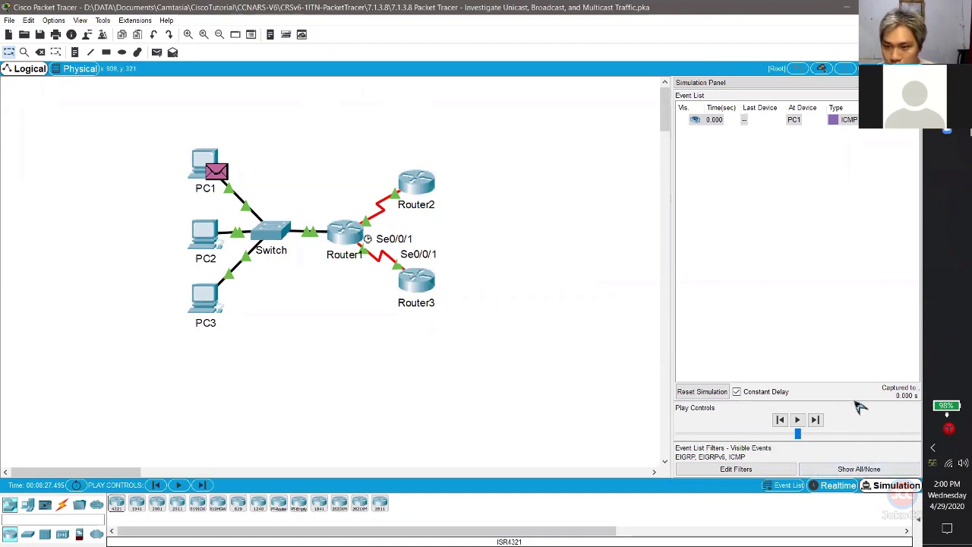
Delete the broadcast test PDU under Scenario 0 and run the simulation to capture EIGRP packets up to Router1's.
left_click(917, 518)
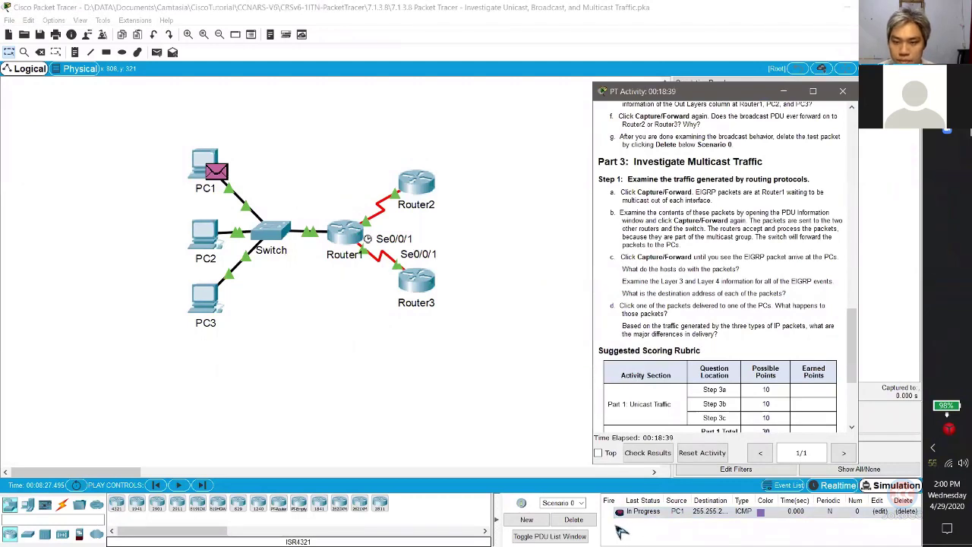
left_click(575, 521)
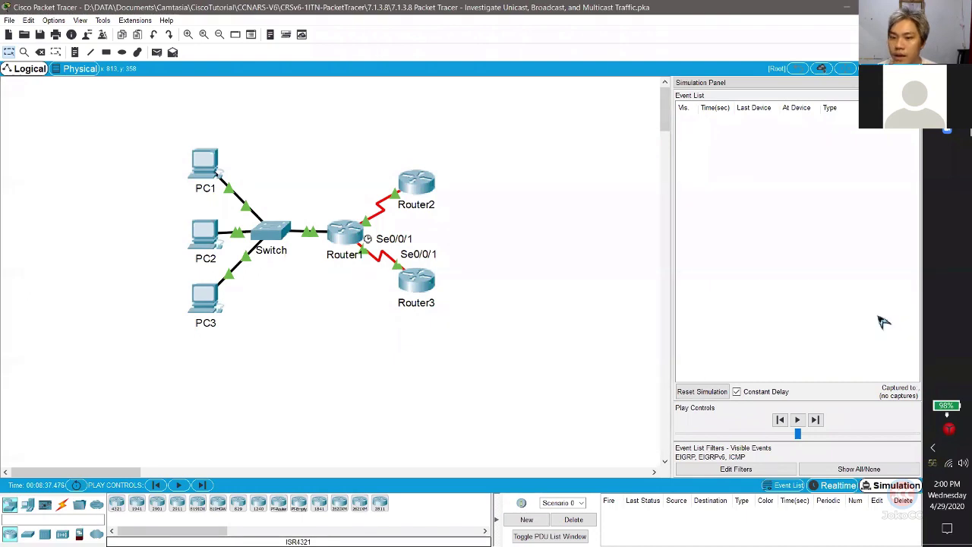
left_click(797, 419)
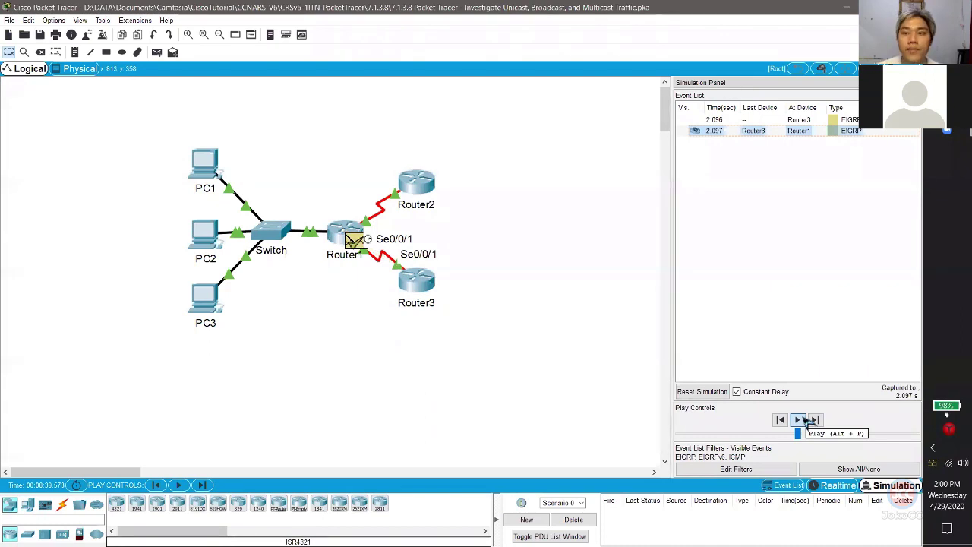
left_click(807, 420)
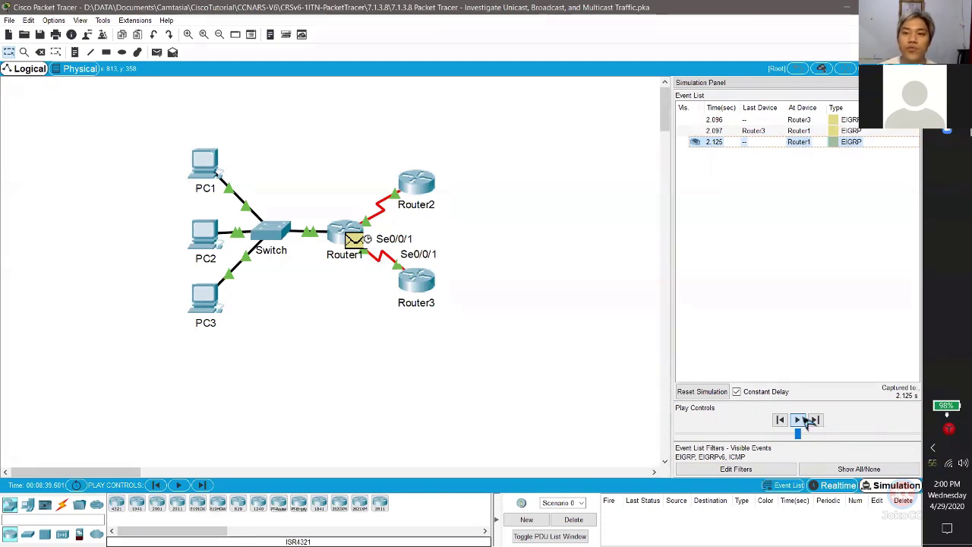
Continue capturing EIGRP events past the PCs to Router2's packet at Router1, and inspect the OSI layer details of the first Router3 event.
left_click(808, 419)
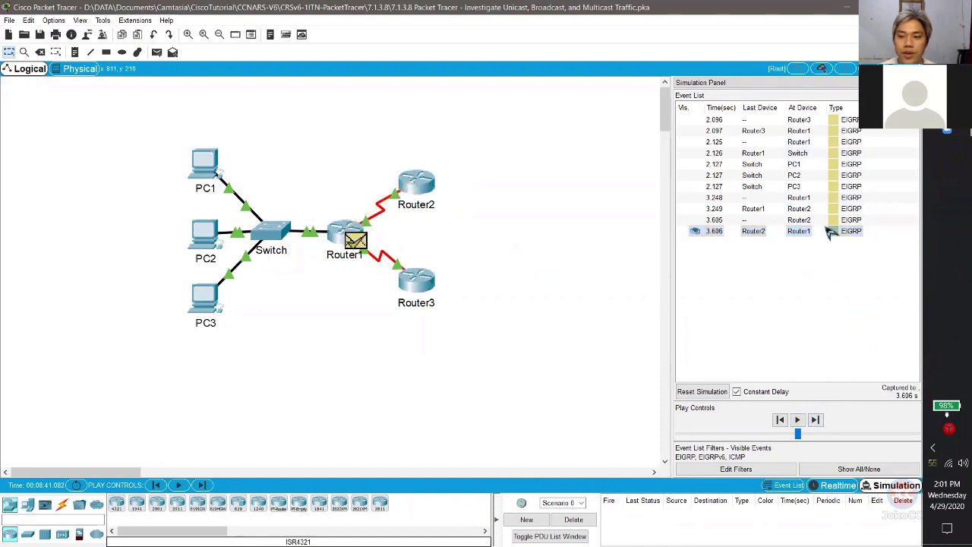
left_click(844, 121)
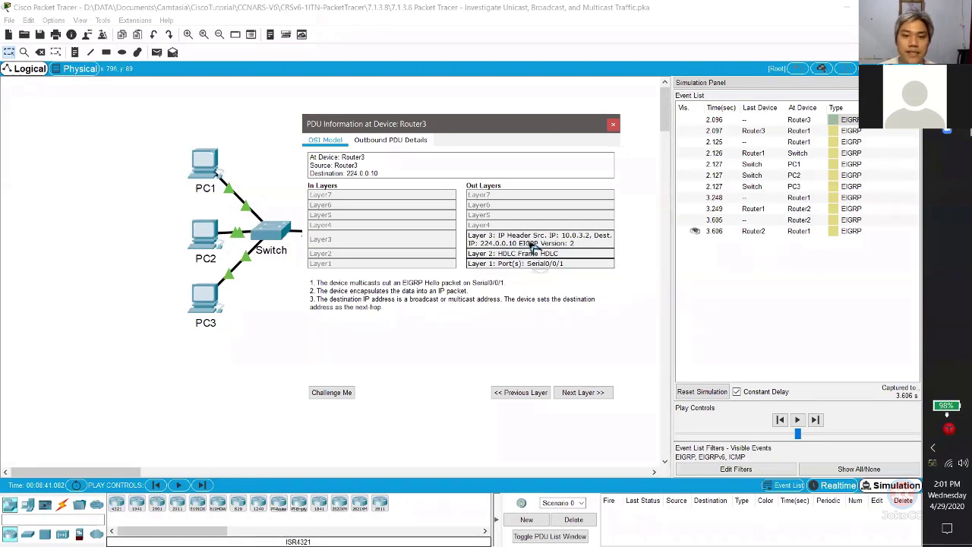
left_click_drag(459, 129, 594, 141)
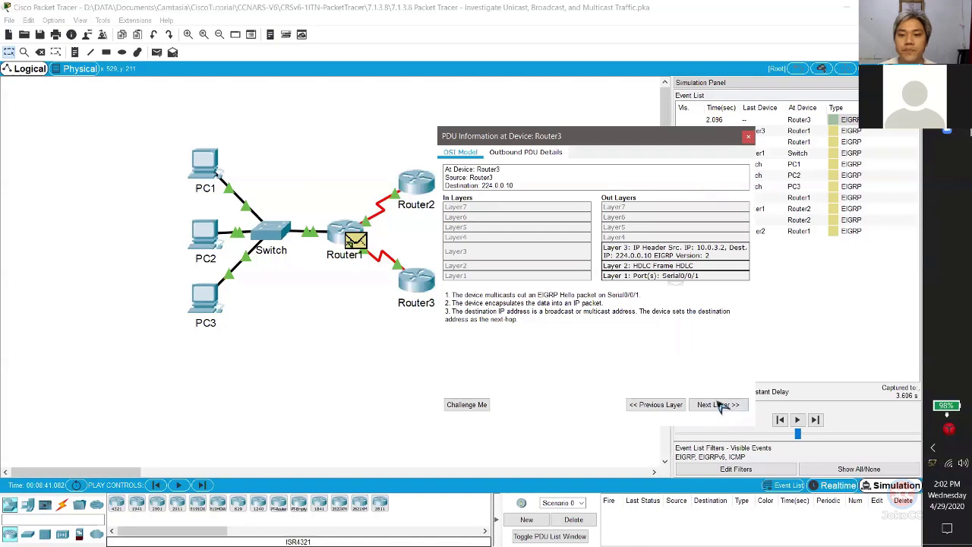
left_click(748, 138)
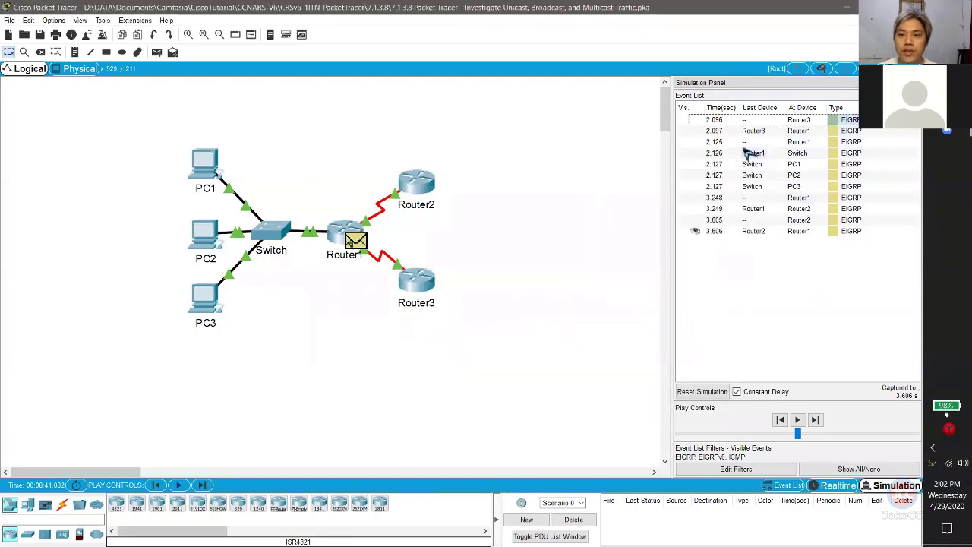
Inspect the inbound and outbound OSI layers of the EIGRP packet sent from Router1 to the Switch, and close its PDU information.
left_click(838, 156)
left_click(838, 156)
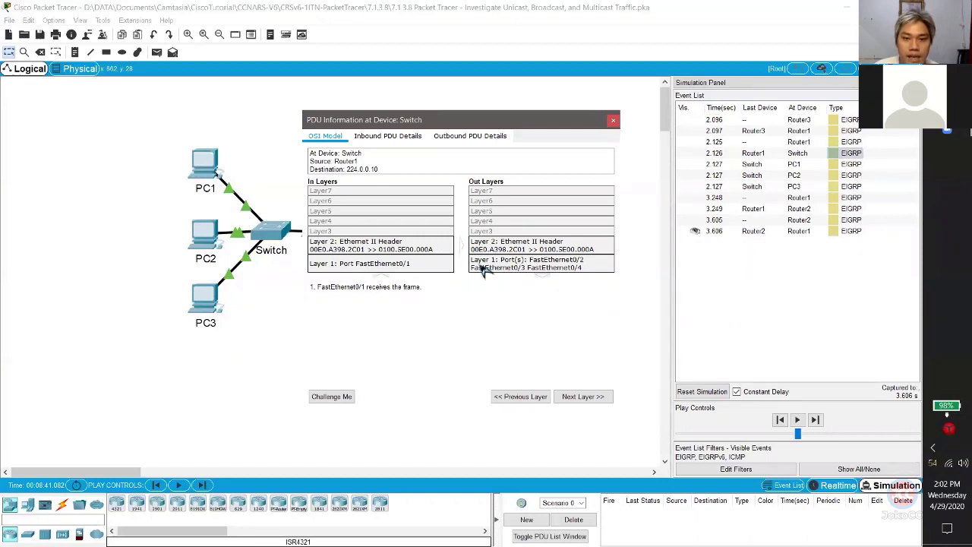
left_click_drag(462, 124, 541, 122)
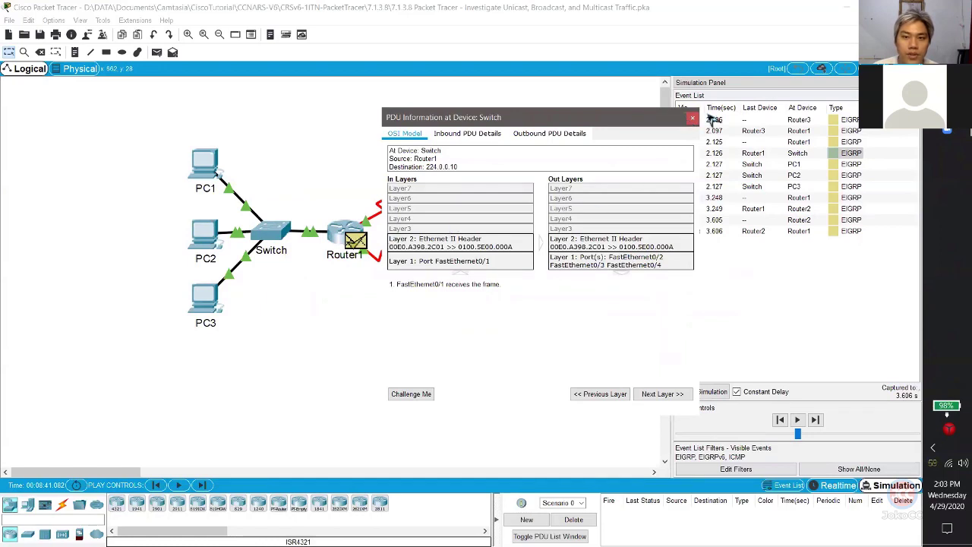
left_click(692, 117)
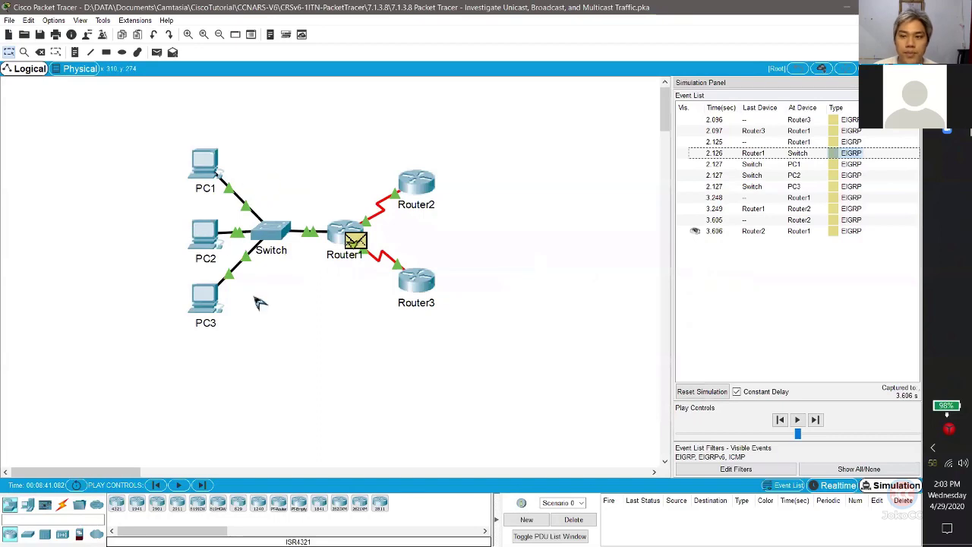
Inspect the OSI layer details of the EIGRP packet delivered to PC1 and close its PDU information.
left_click(839, 164)
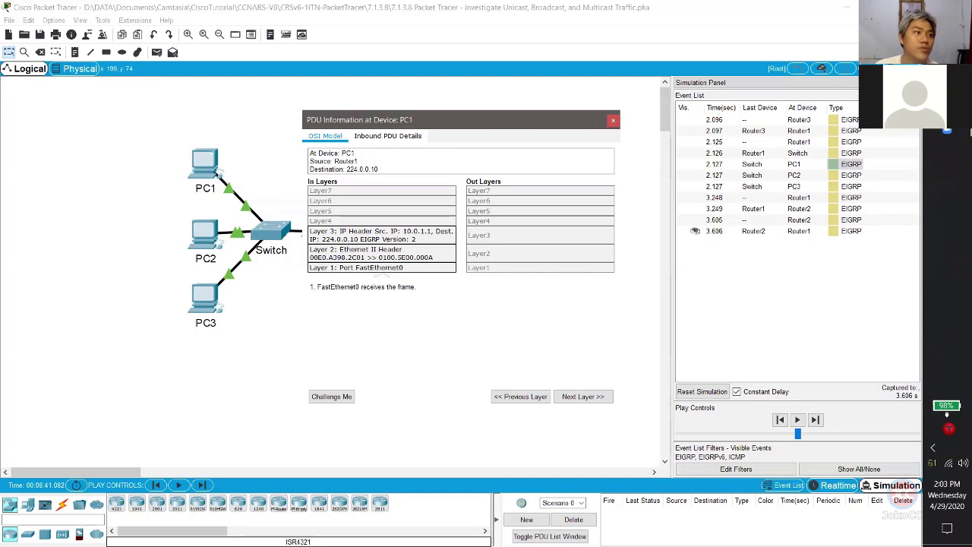
left_click(609, 126)
left_click(612, 121)
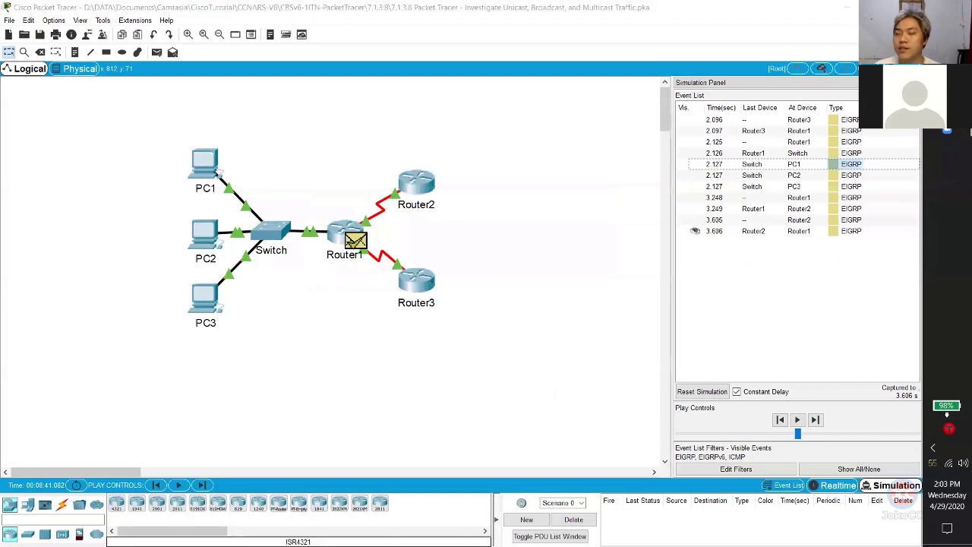
Switch to the activity PDF in Foxit PhantomPDF and read the Part 3 multicast questions through to the final one on delivery differences.
key("alt+Tab")
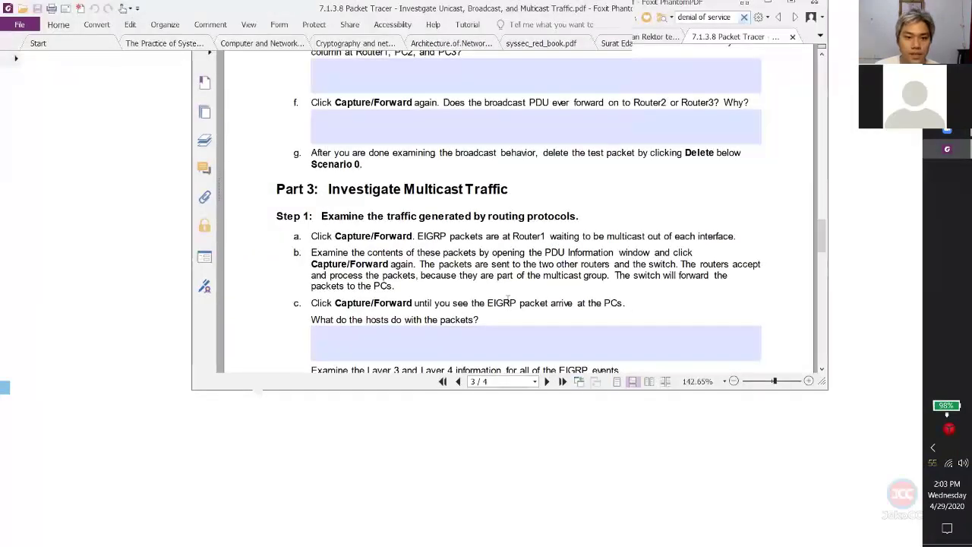
scroll(461, 327, "up", 2)
scroll(458, 334, "down", 3)
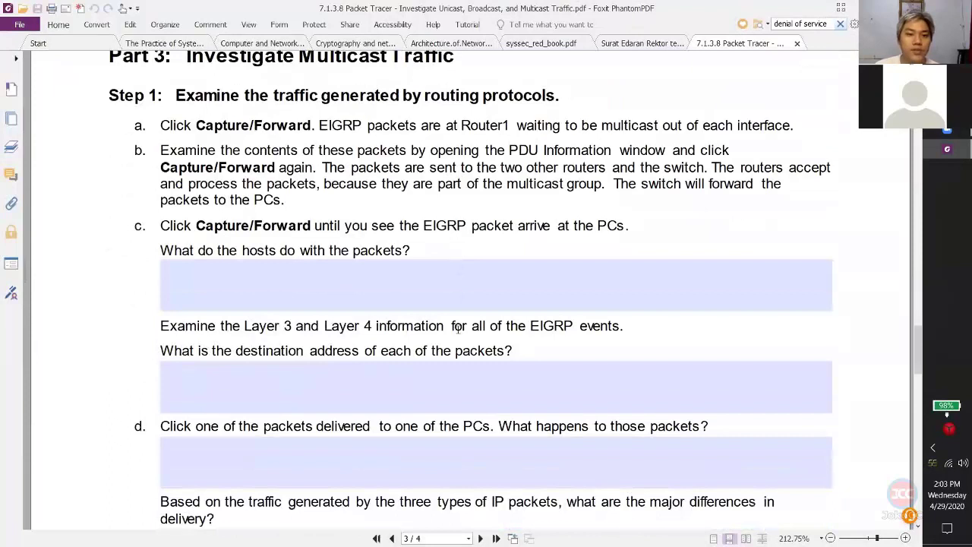
scroll(323, 317, "down", 1)
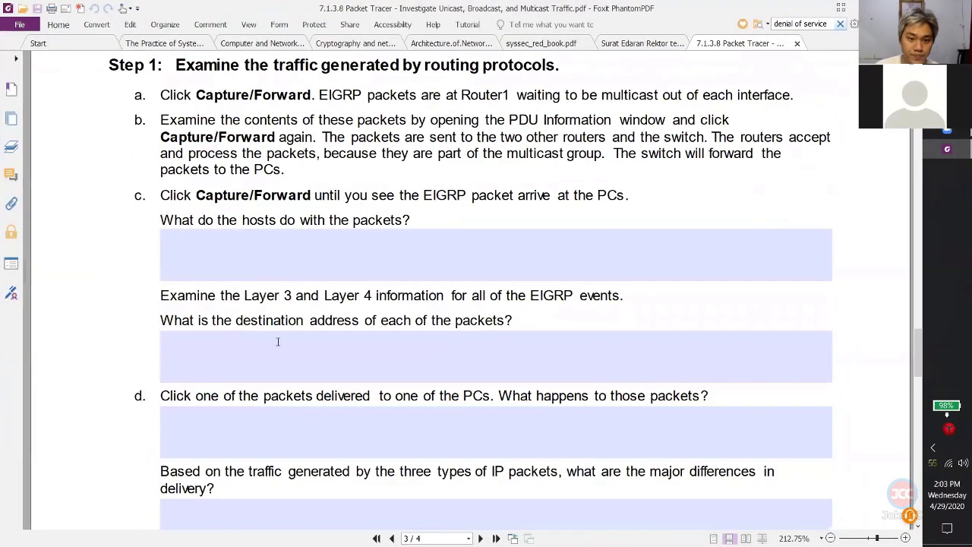
scroll(255, 337, "down", 1)
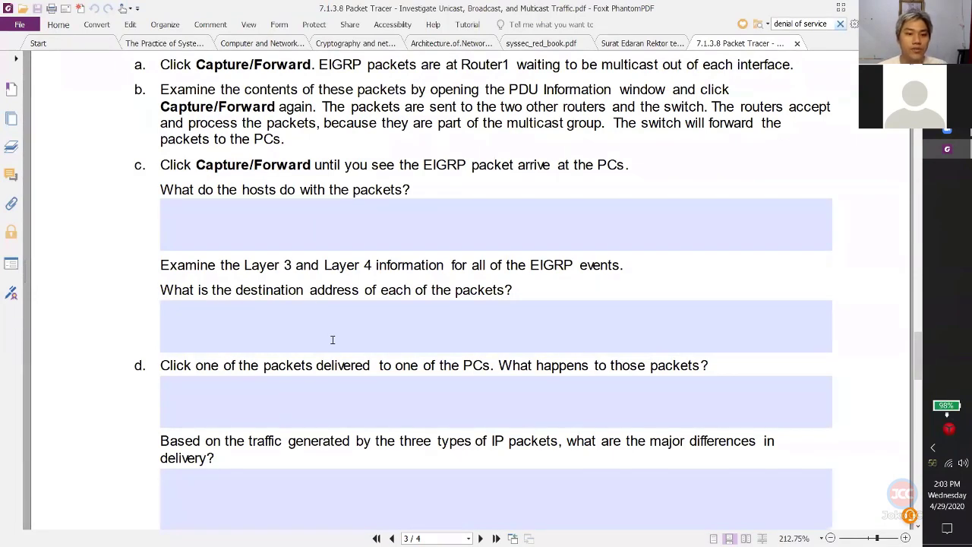
scroll(332, 372, "down", 2)
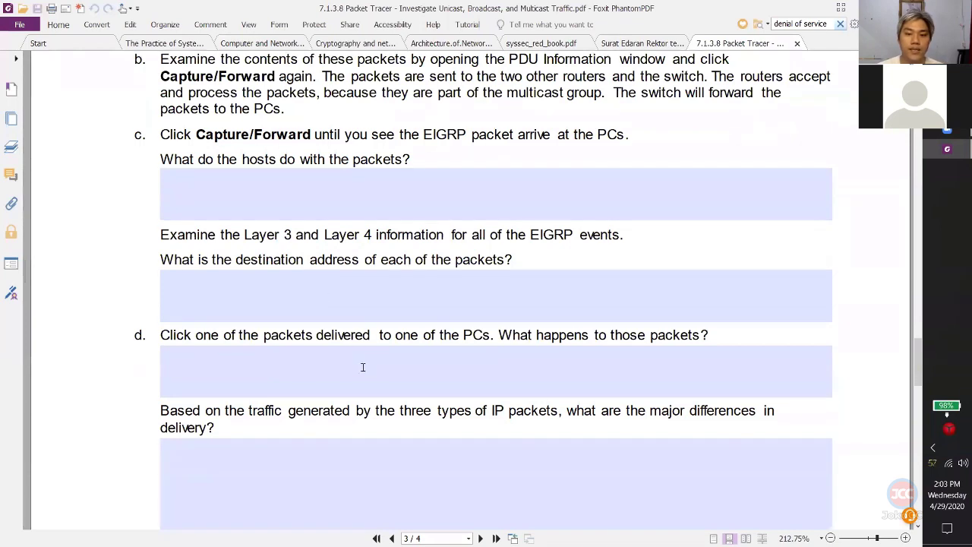
left_click(611, 345)
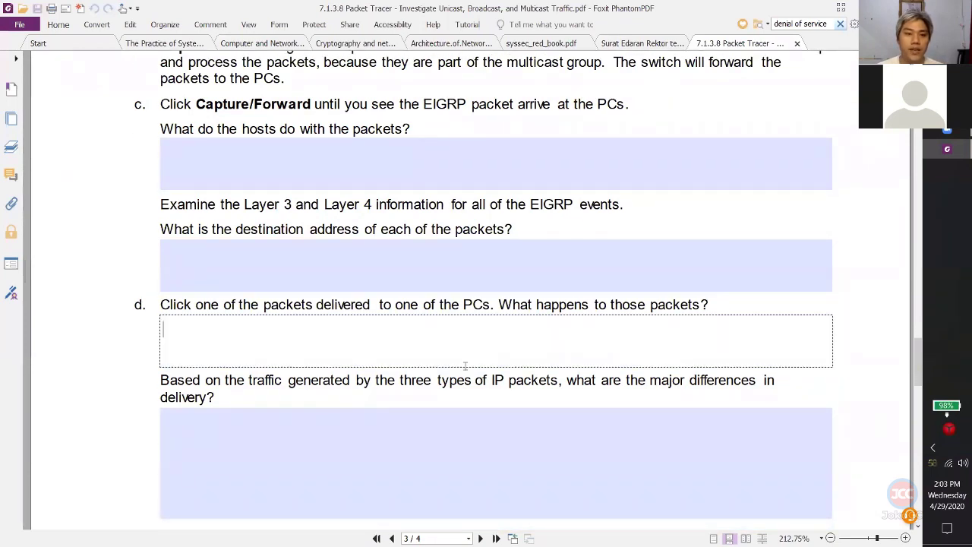
scroll(265, 336, "down", 4)
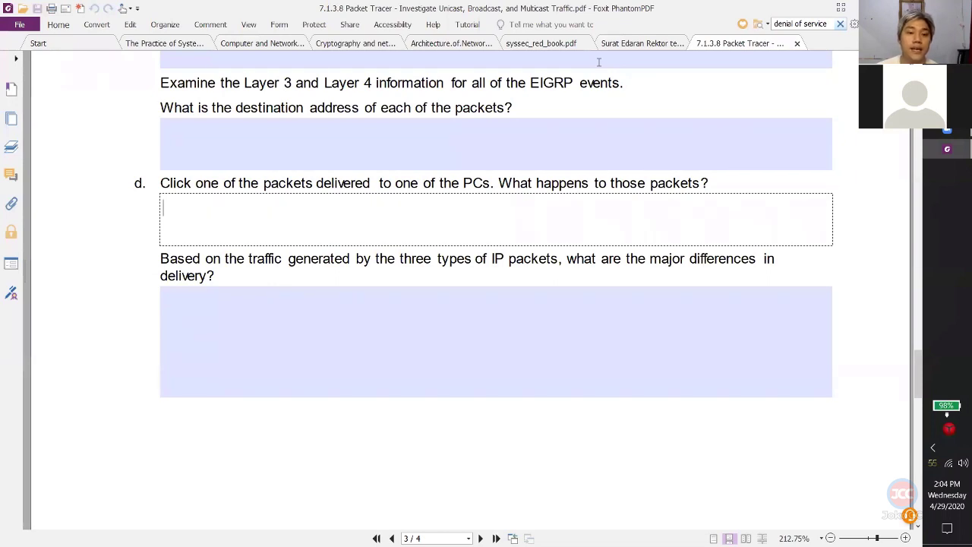
Restore the PDF window to a smaller size and place it beside the PCs and Switch so both stay in view.
left_click_drag(494, 8, 486, 277)
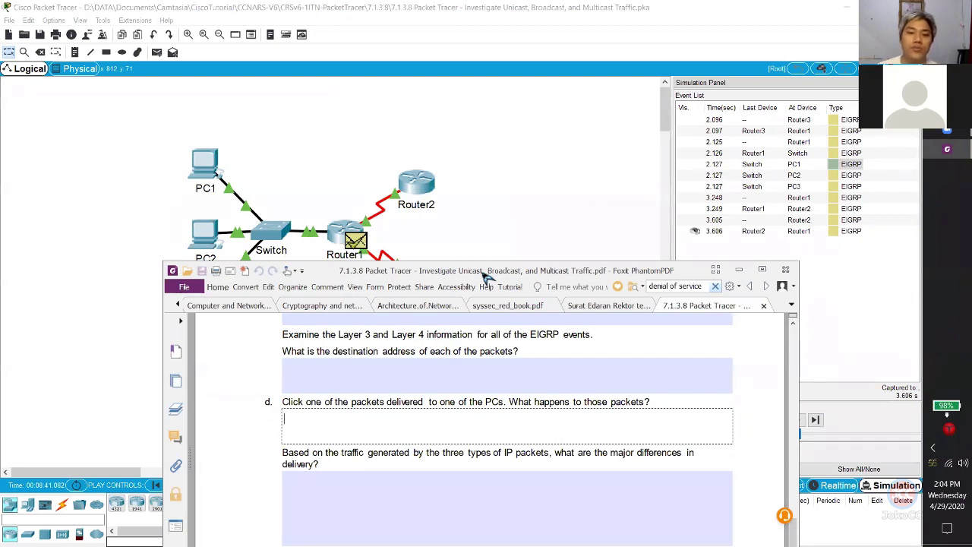
left_click_drag(486, 275, 507, 114)
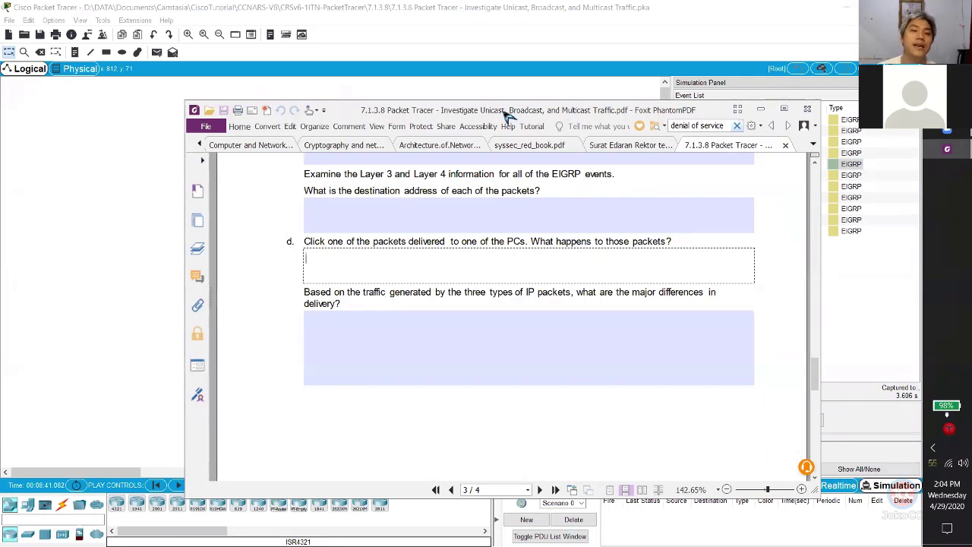
left_click_drag(507, 114, 644, 90)
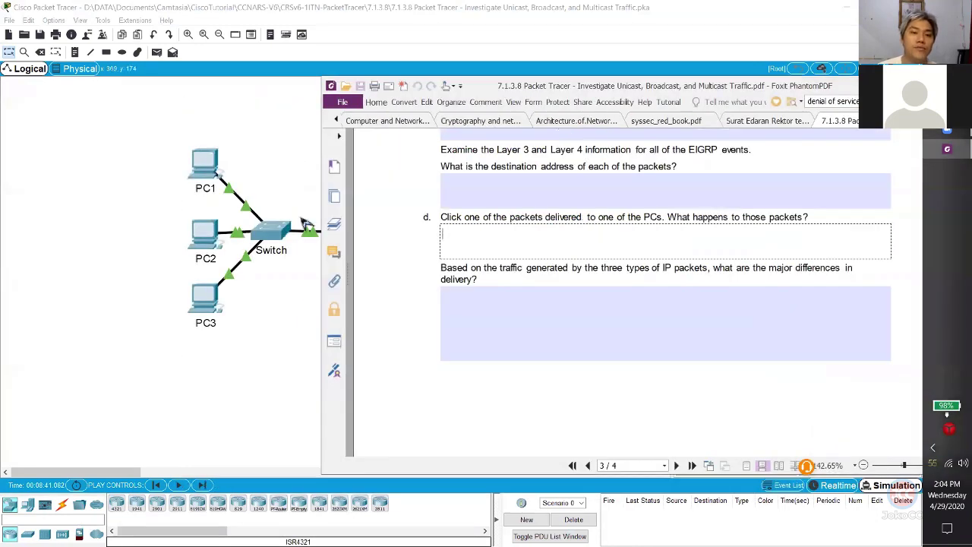